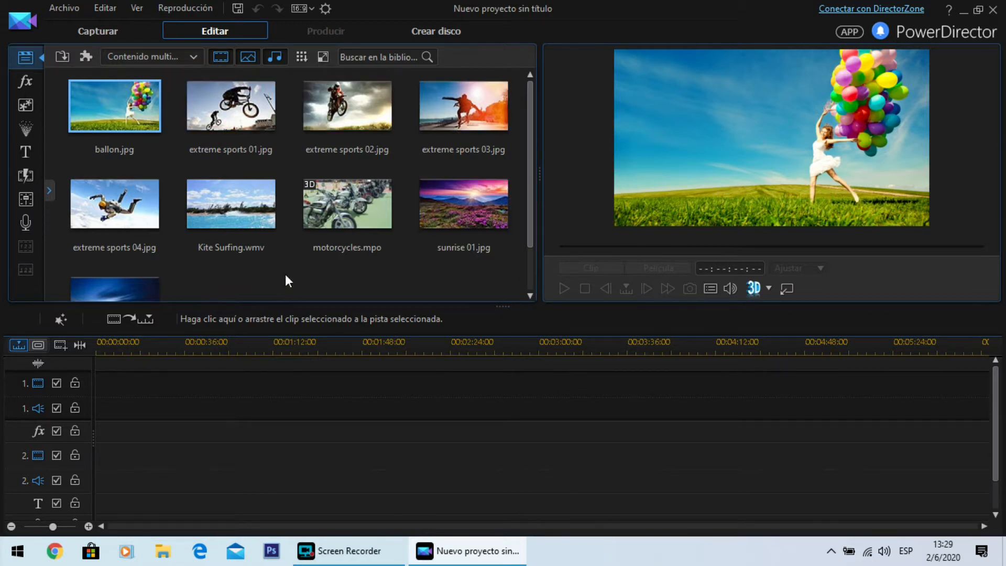
Place sunrise 01.jpg at the start of video track 1.
mouse_move(393, 229)
left_click_drag(485, 209, 87, 379)
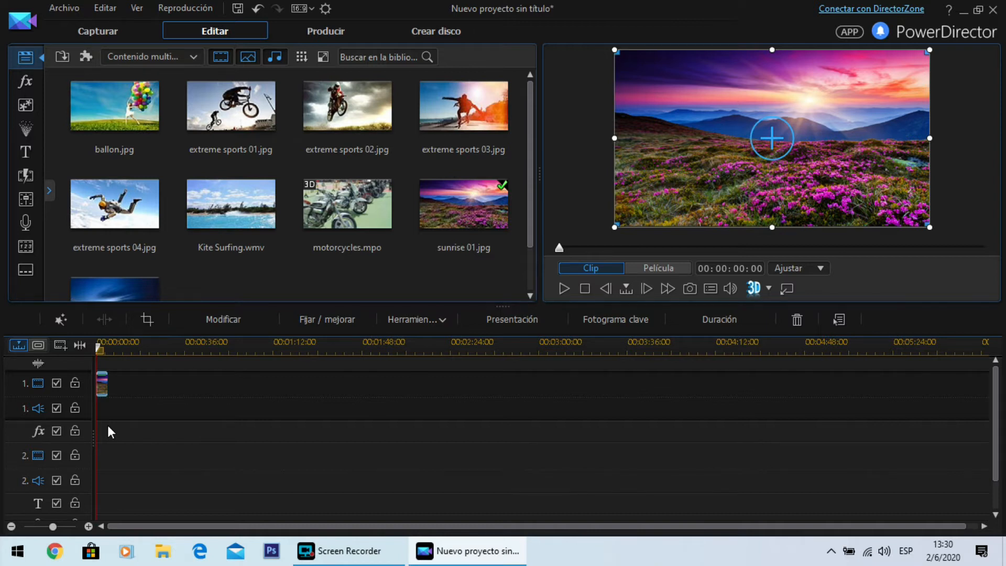
double_click(102, 387)
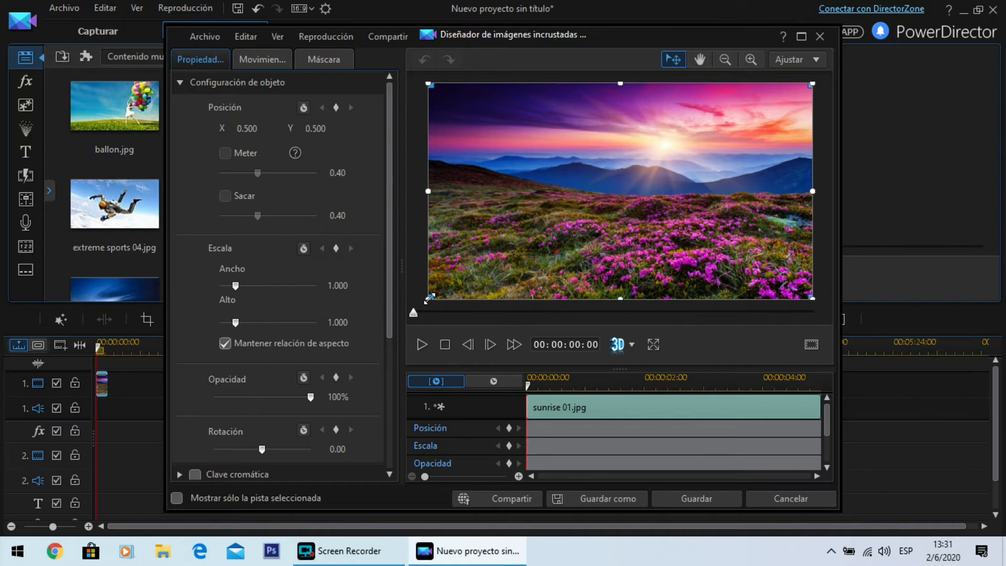
left_click_drag(429, 298, 484, 269)
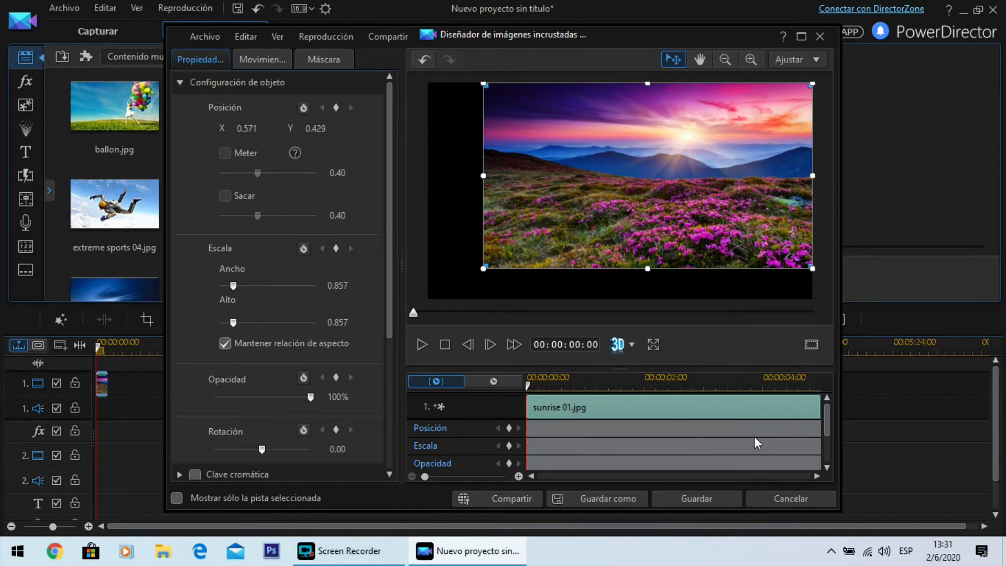
left_click(781, 502)
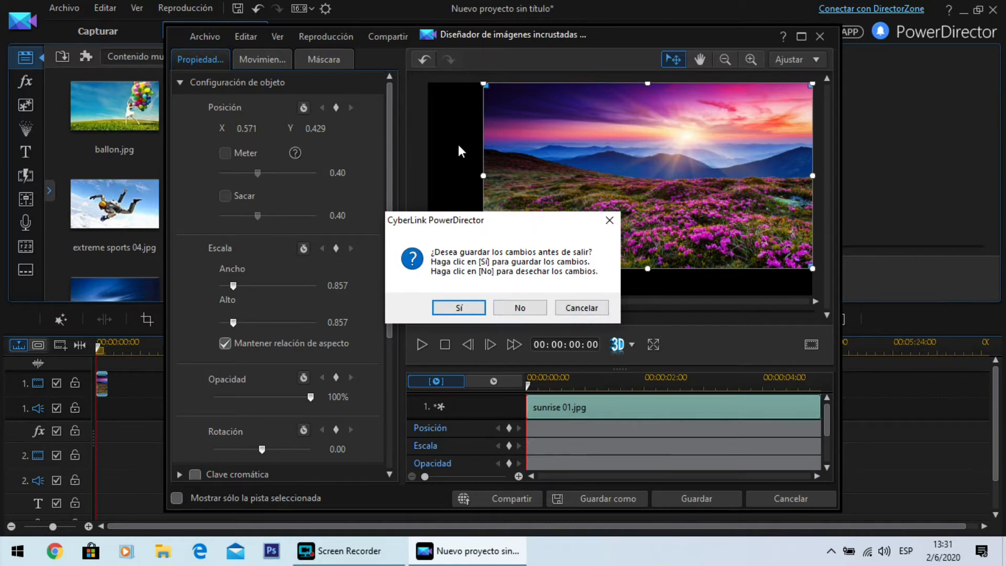
left_click(520, 308)
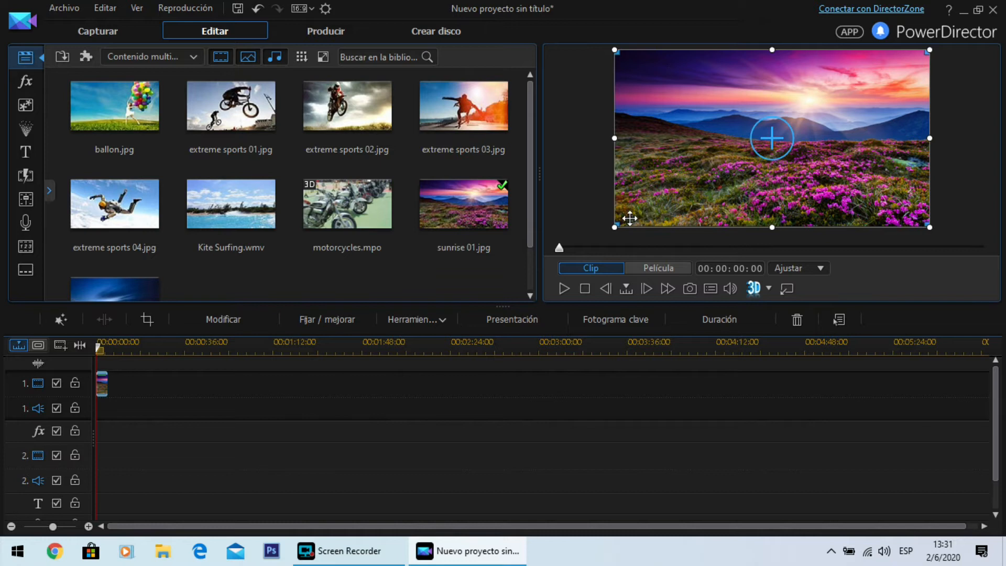
Try shrinking the sunrise image to a bit over half size toward its upper-right corner directly in the preview.
left_click_drag(615, 228, 746, 153)
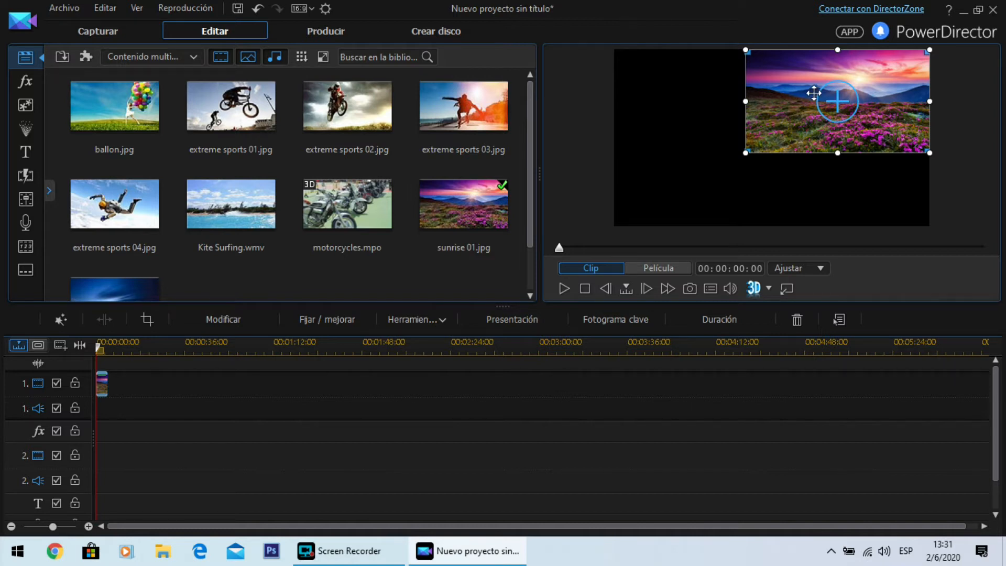
left_click_drag(826, 89, 814, 97)
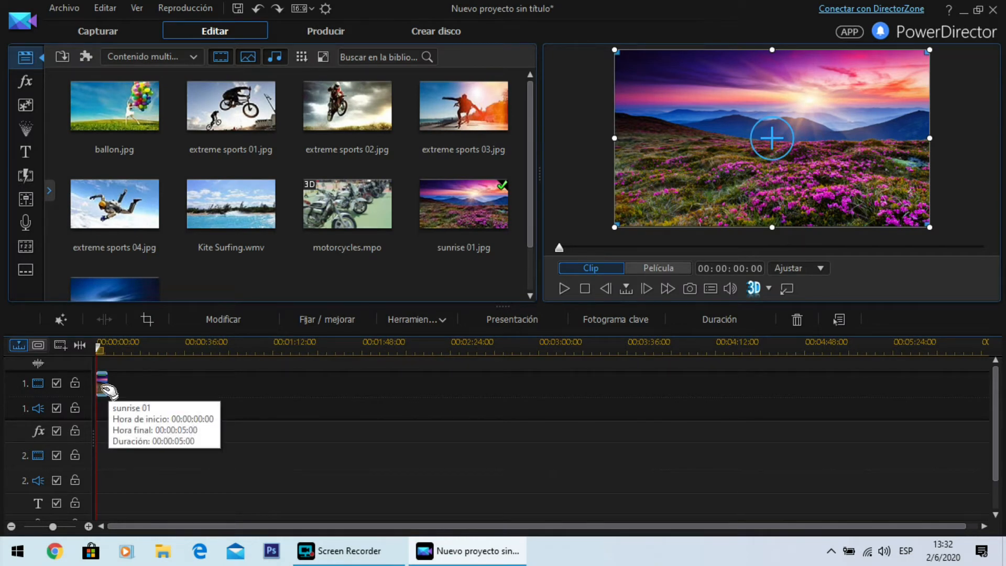
Open the sunrise 01.jpg clip in the picture-in-picture designer and shrink the image to a scale of about 0.891.
double_click(102, 386)
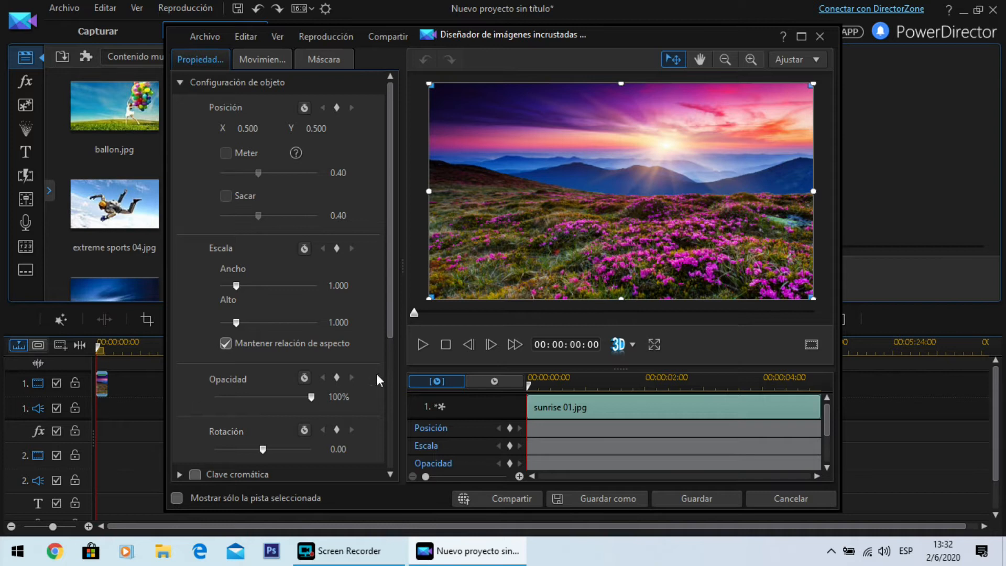
left_click_drag(429, 297, 471, 275)
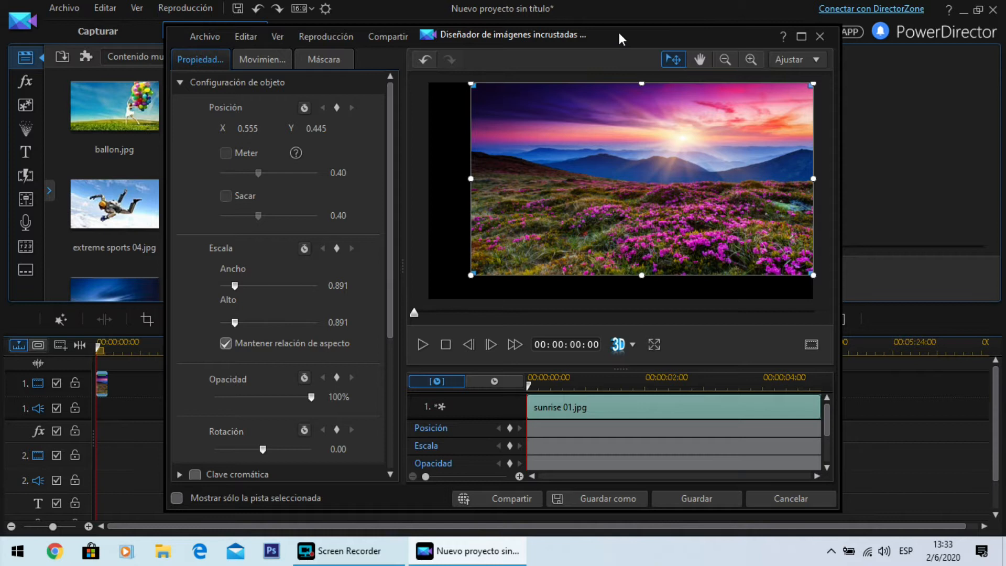
left_click_drag(618, 34, 415, 48)
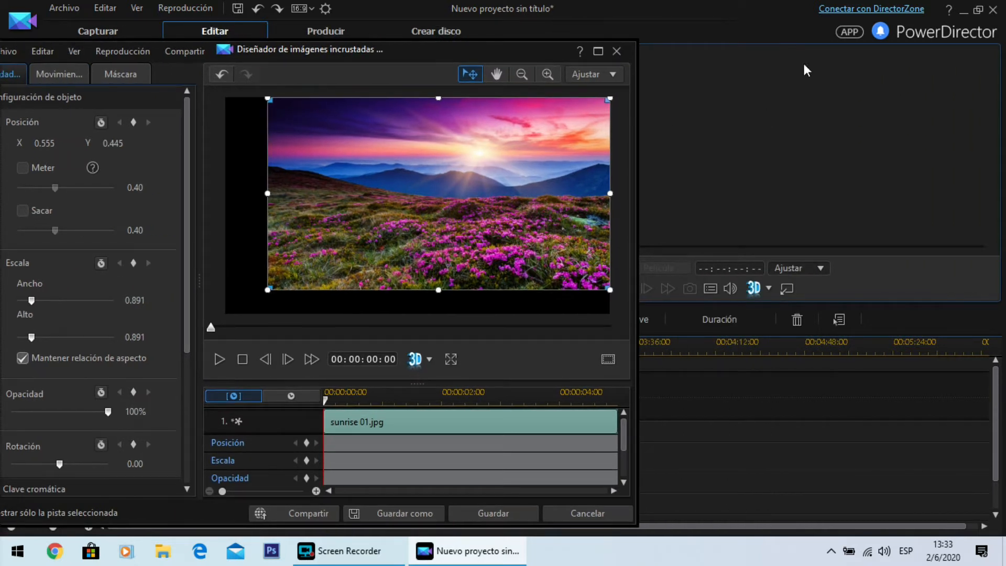
left_click_drag(392, 47, 643, 19)
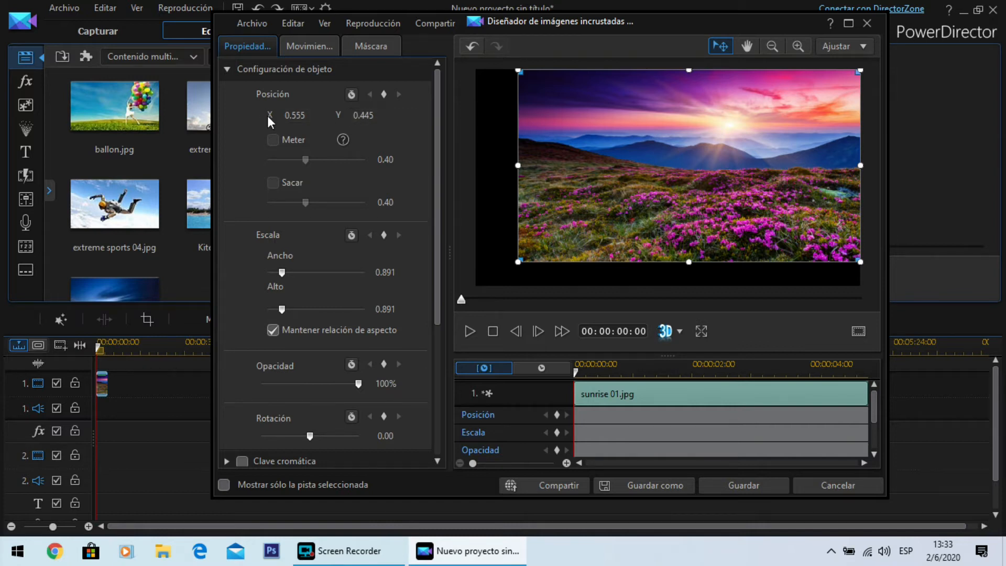
Reposition the sunrise image near the frame's centre, at about X 0.483 and Y 0.516.
left_click(317, 112)
left_click(318, 112)
left_click(317, 112)
left_click(317, 112)
left_click(317, 112)
left_click(317, 119)
left_click(316, 119)
left_click(316, 119)
left_click(316, 119)
left_click(316, 119)
left_click(317, 119)
left_click(317, 119)
left_click(317, 119)
left_click(317, 119)
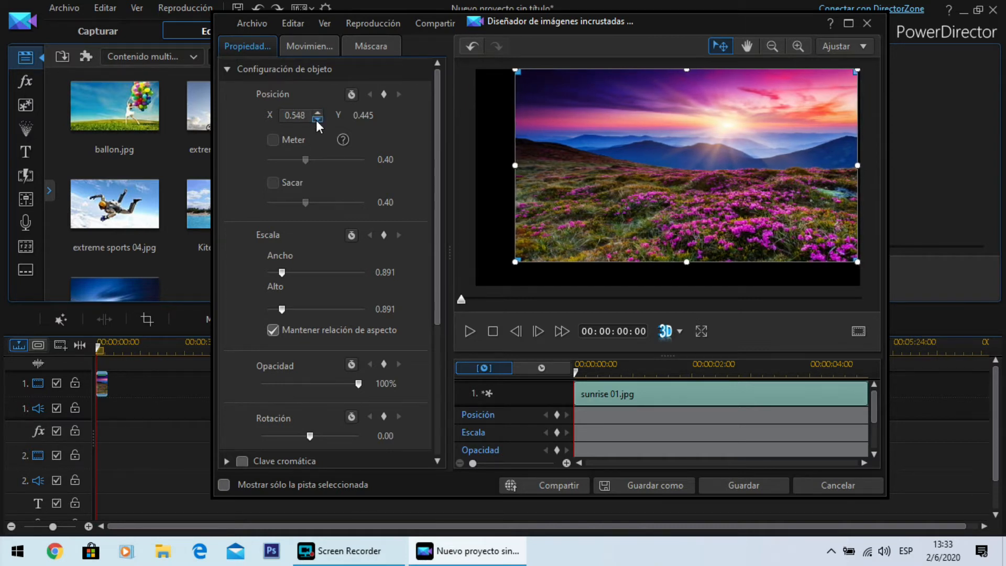
left_click_drag(307, 115, 284, 116)
left_click_drag(752, 126, 727, 143)
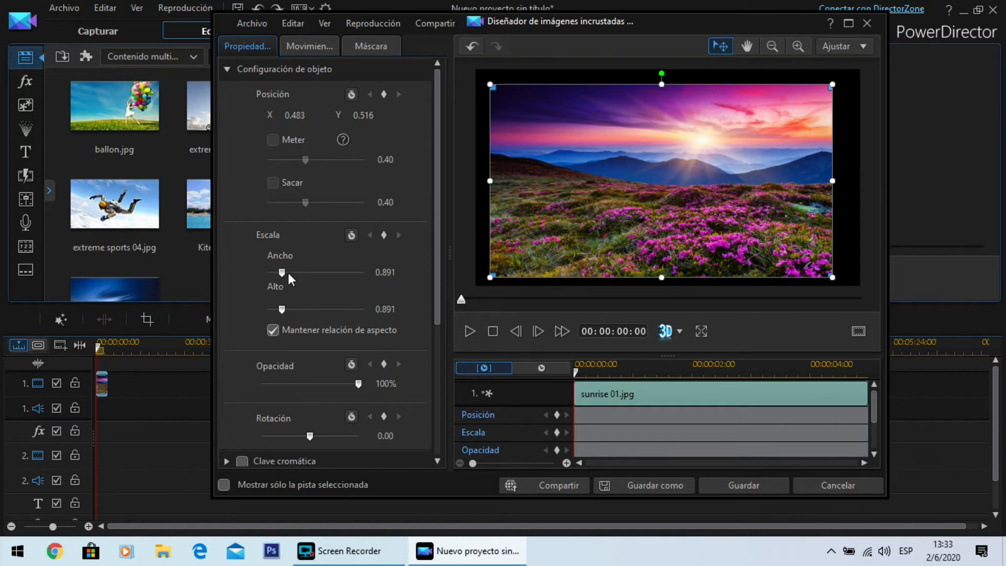
Scale the image to a width of 0.637, unlock its aspect ratio and reduce its height to 0.410.
left_click_drag(281, 271, 278, 272)
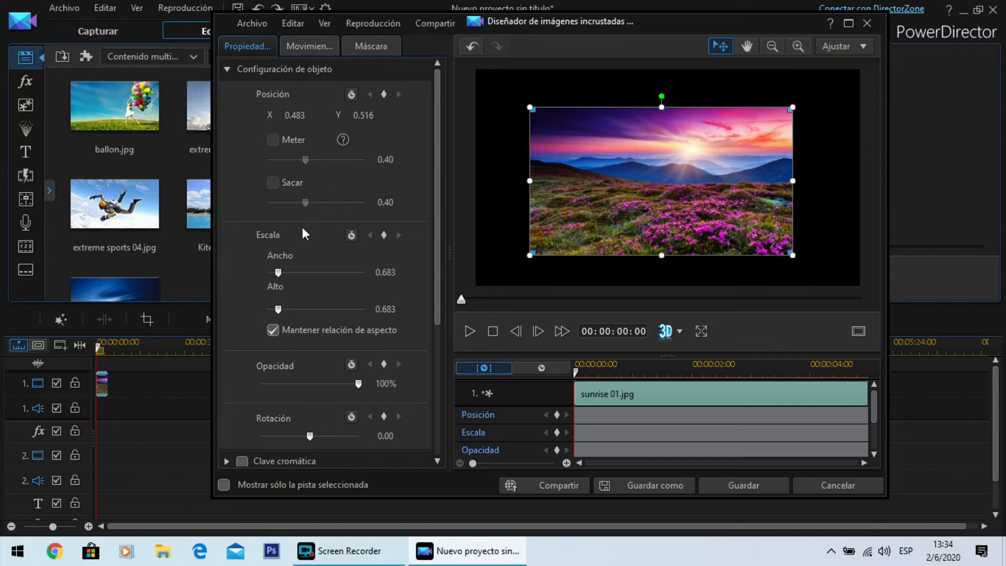
left_click_drag(279, 272, 280, 273)
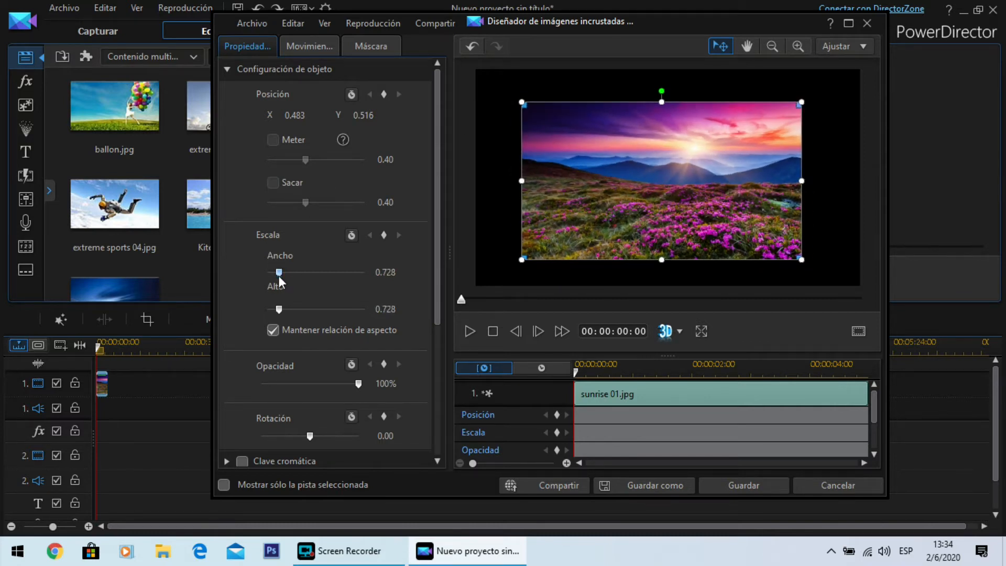
left_click_drag(278, 309, 277, 310)
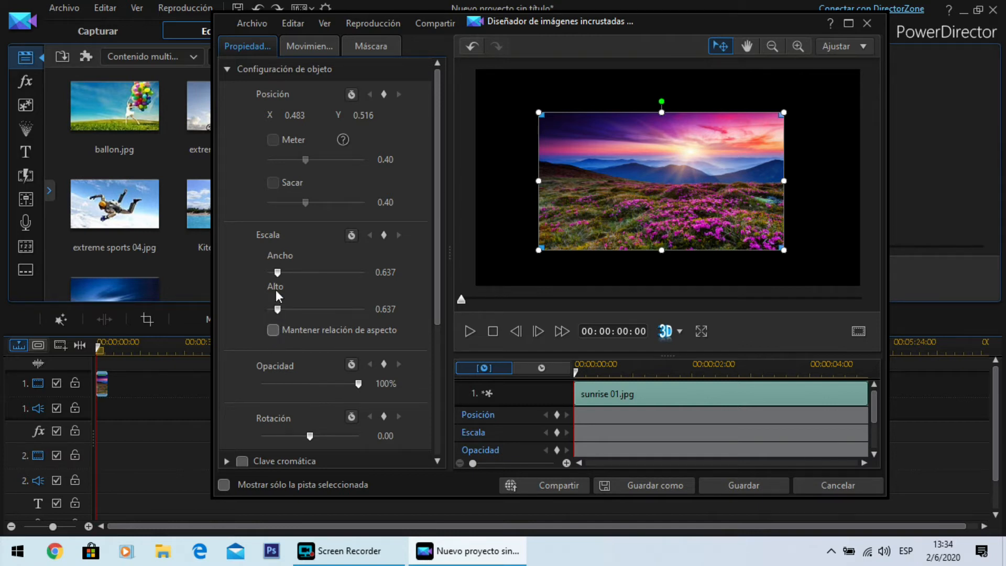
left_click_drag(276, 275, 278, 273)
mouse_move(279, 309)
left_mouse_down()
mouse_move(297, 309)
mouse_move(275, 310)
left_mouse_up()
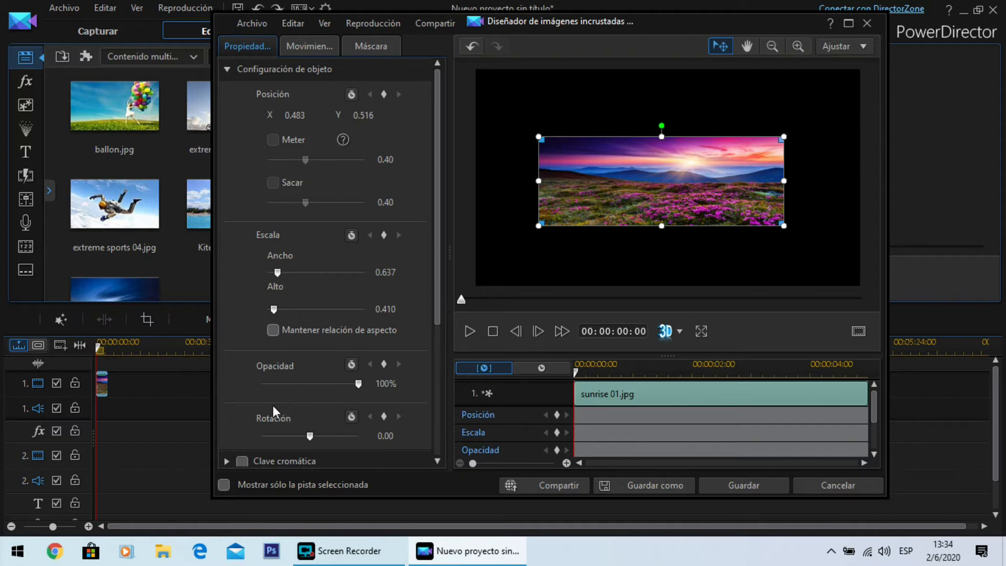
Set the image's rotation to 45 degrees and turn it freehand to about -21 degrees.
left_click_drag(311, 435, 316, 438)
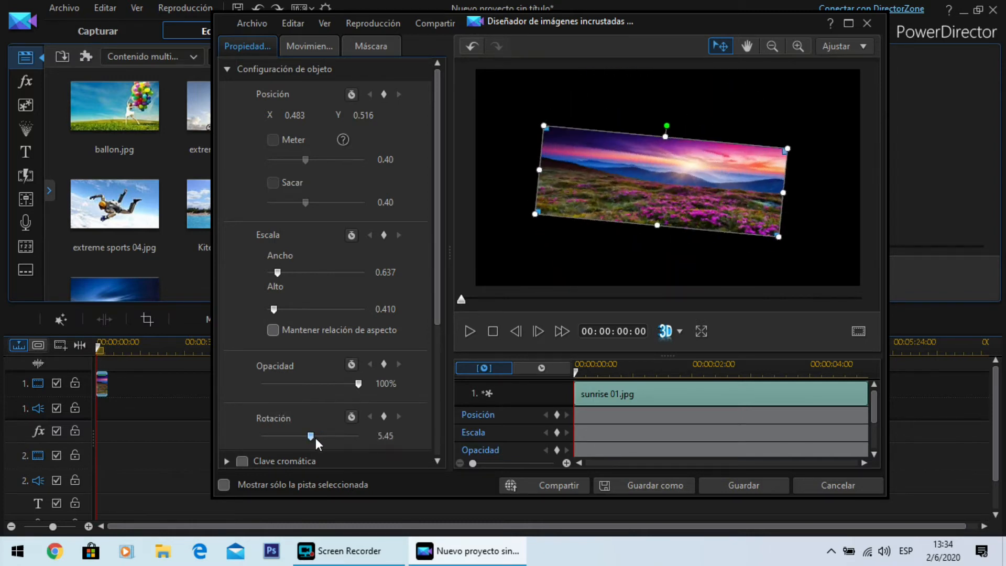
left_click(389, 439)
key("BackSpace")
key("Delete")
key("Delete")
key("Delete")
type("45")
key("Return")
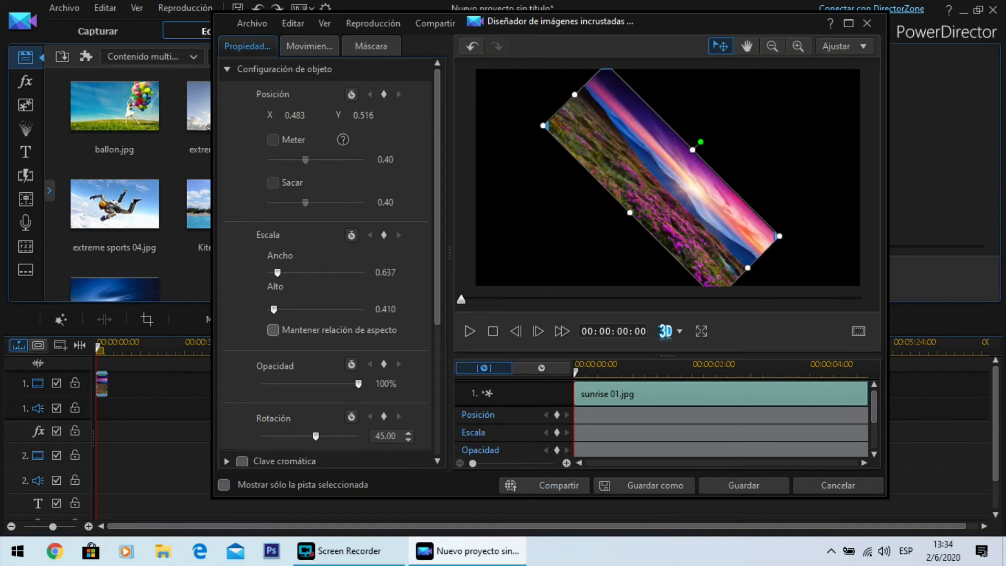
left_click(408, 439)
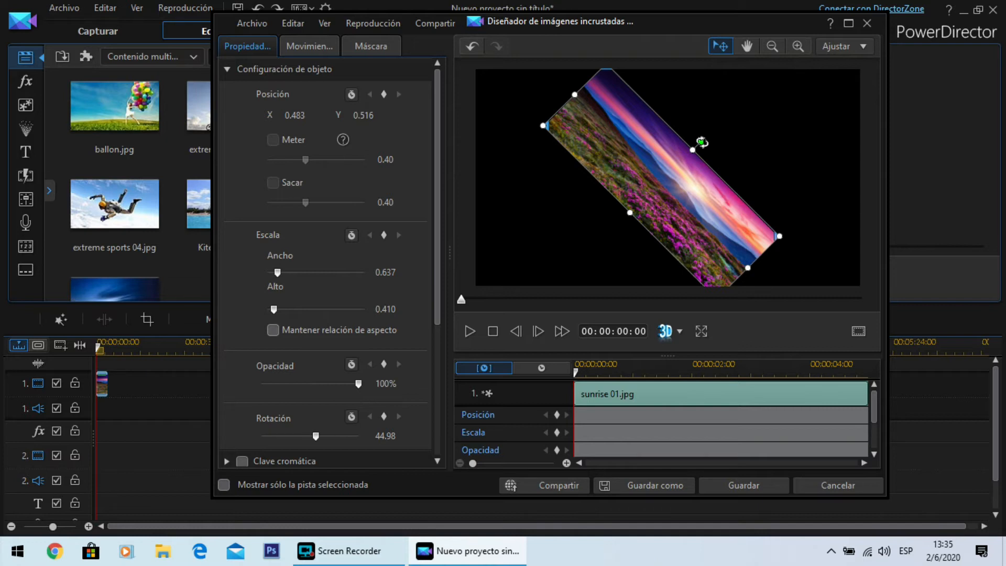
left_click_drag(701, 142, 647, 142)
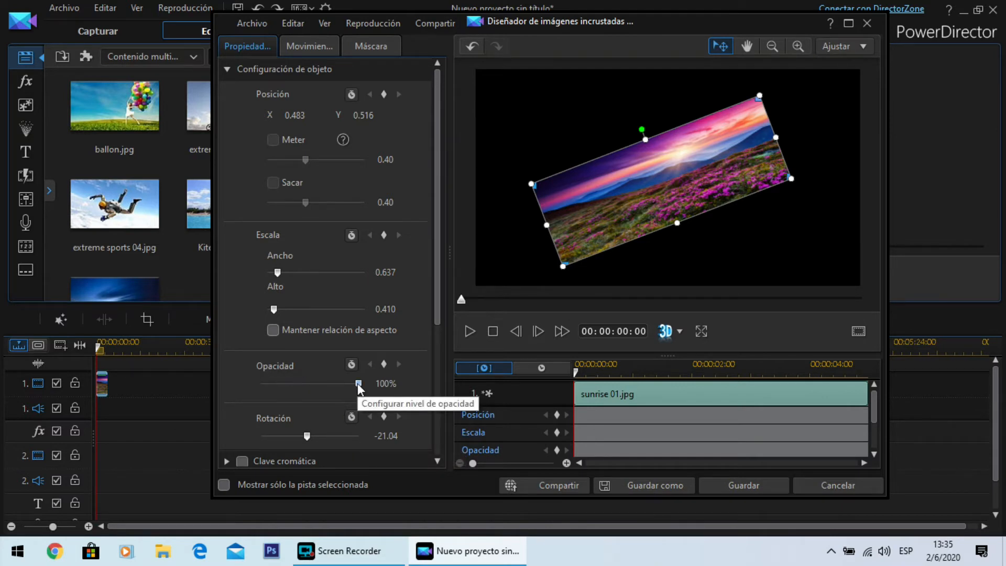
Lower the image's opacity to about 46% and save the designer changes.
left_click_drag(358, 382, 317, 383)
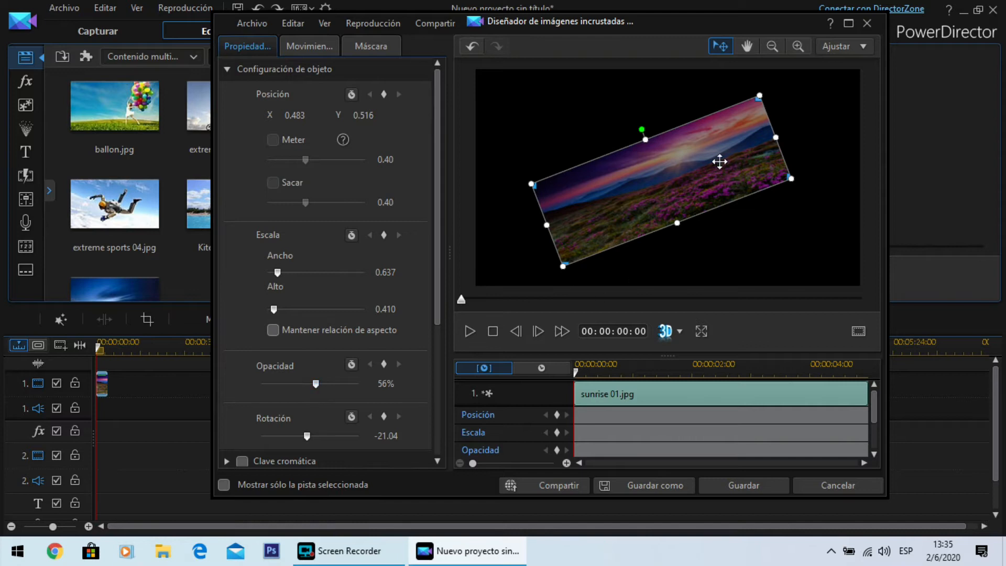
left_click_drag(319, 385, 307, 386)
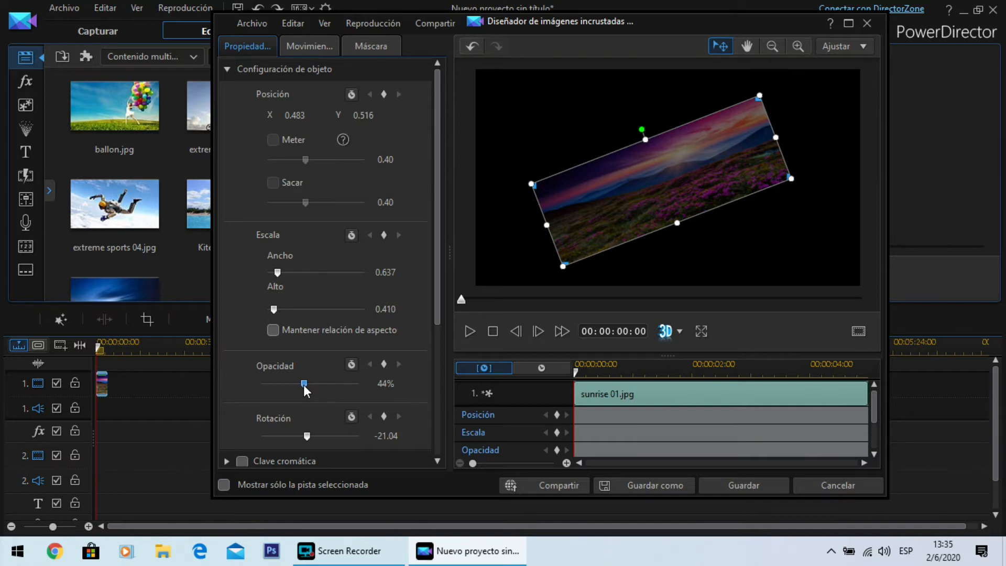
left_click(731, 487)
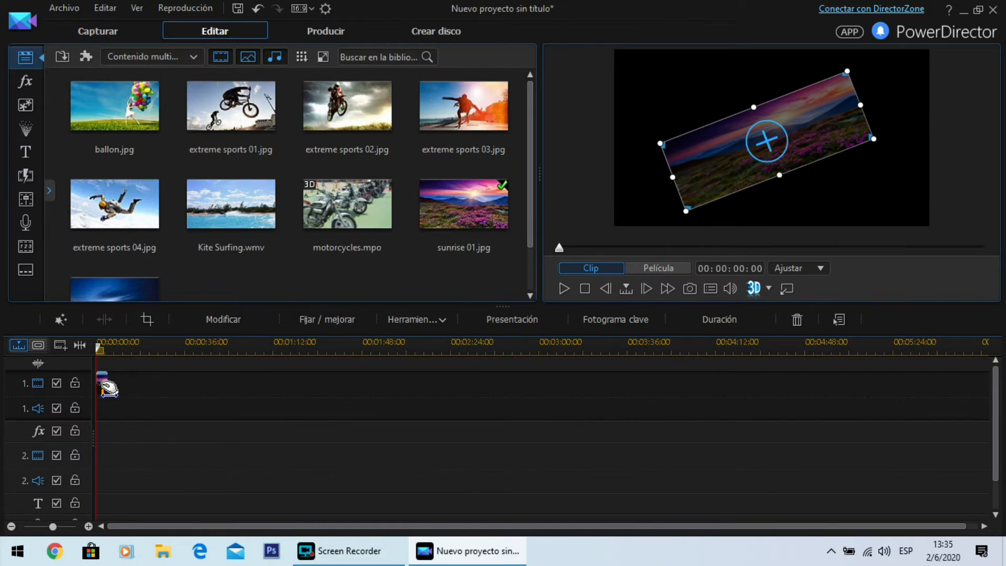
Move the sunrise clip to the start of video track 2 and place ballon.jpg on video track 1 beneath it.
left_click_drag(109, 388, 105, 456)
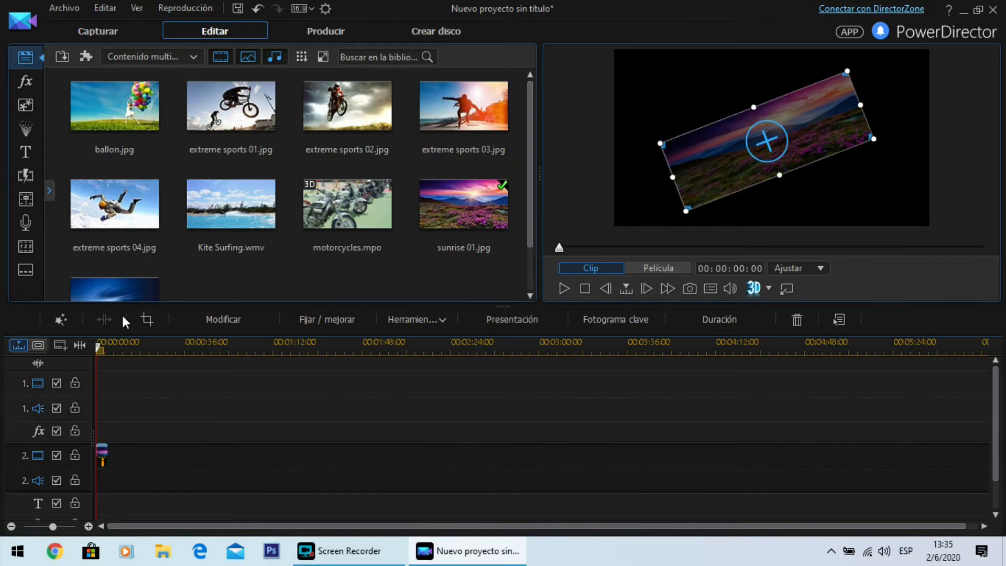
left_click_drag(118, 112, 96, 386)
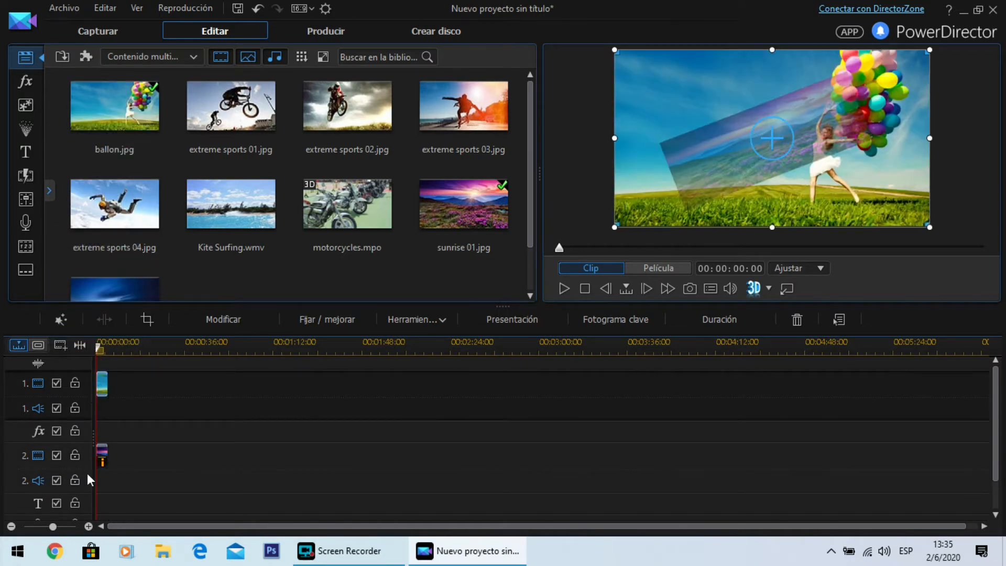
Move the semi-transparent sunrise overlay slightly over the balloon image, to about X 0.504 and Y 0.498.
left_click(103, 464)
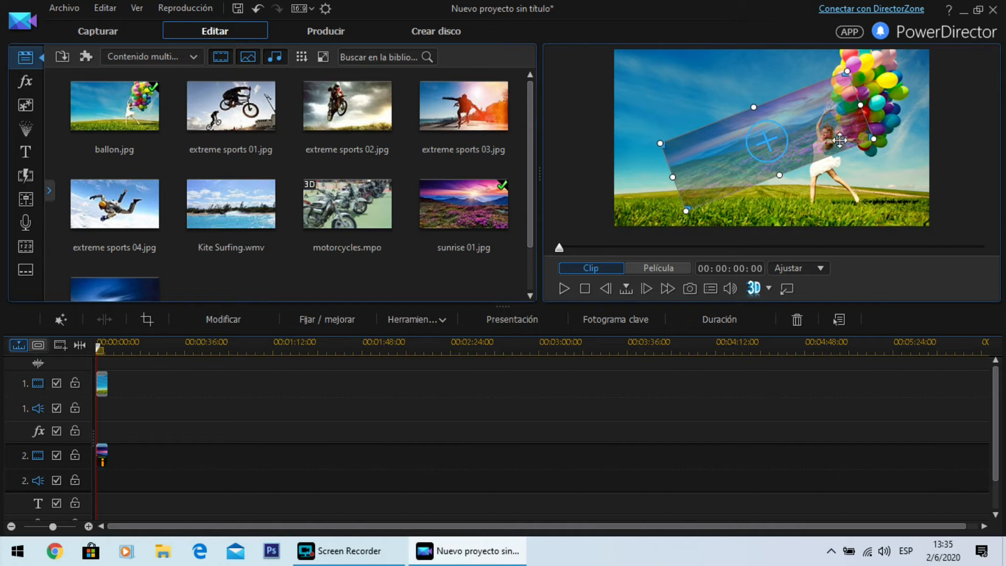
left_click_drag(788, 109, 847, 91)
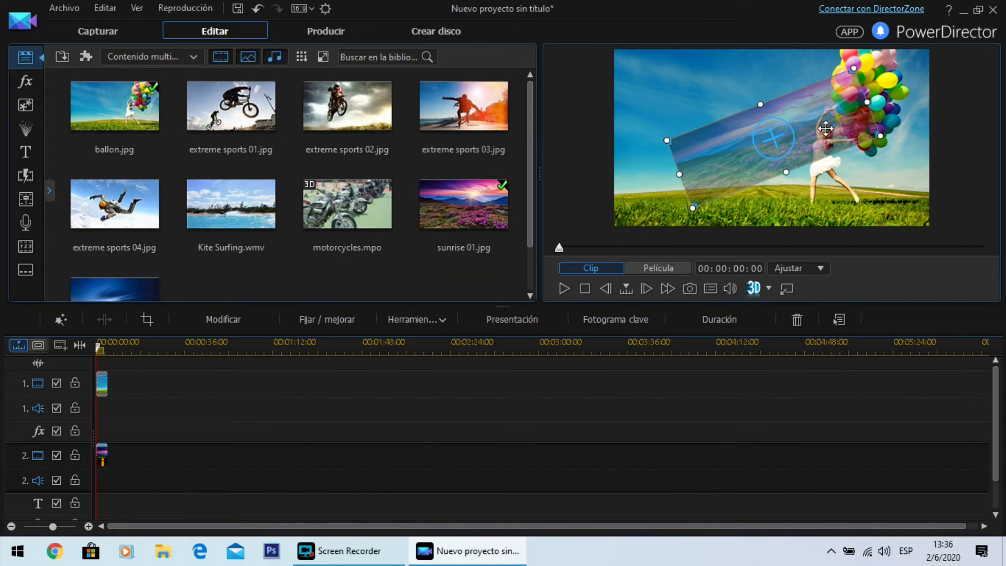
Reopen the sunrise overlay in the picture-in-picture designer, examine its position, scale, opacity and rotation settings, and collapse the object settings.
left_click_drag(102, 455, 104, 454)
double_click(103, 460)
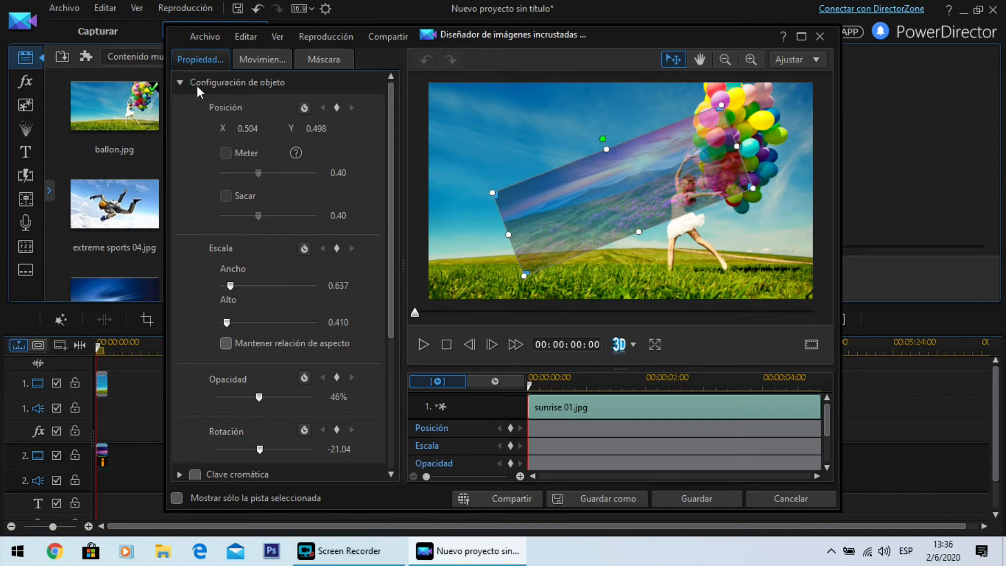
left_click(180, 83)
left_click(180, 83)
left_click(180, 83)
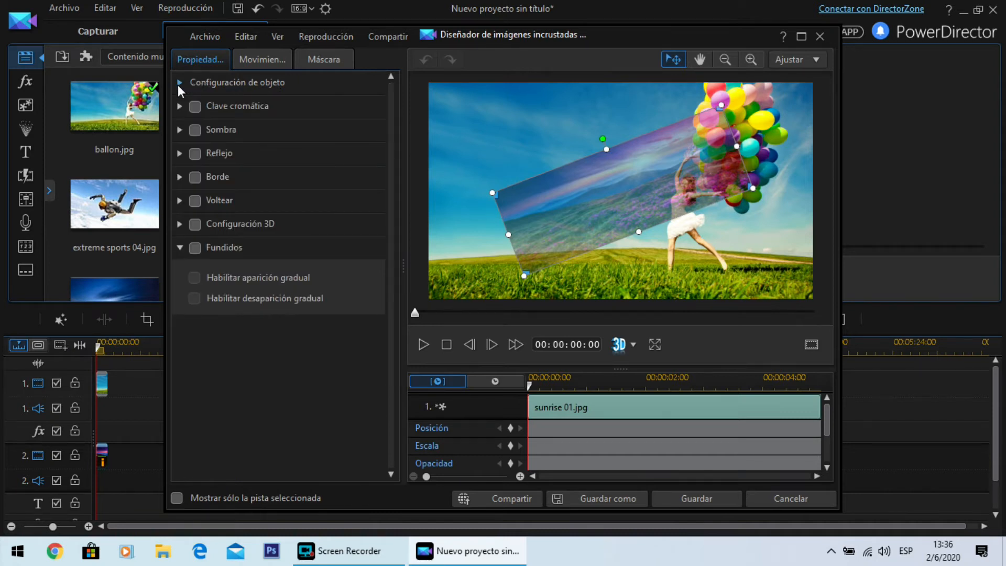
left_click(180, 83)
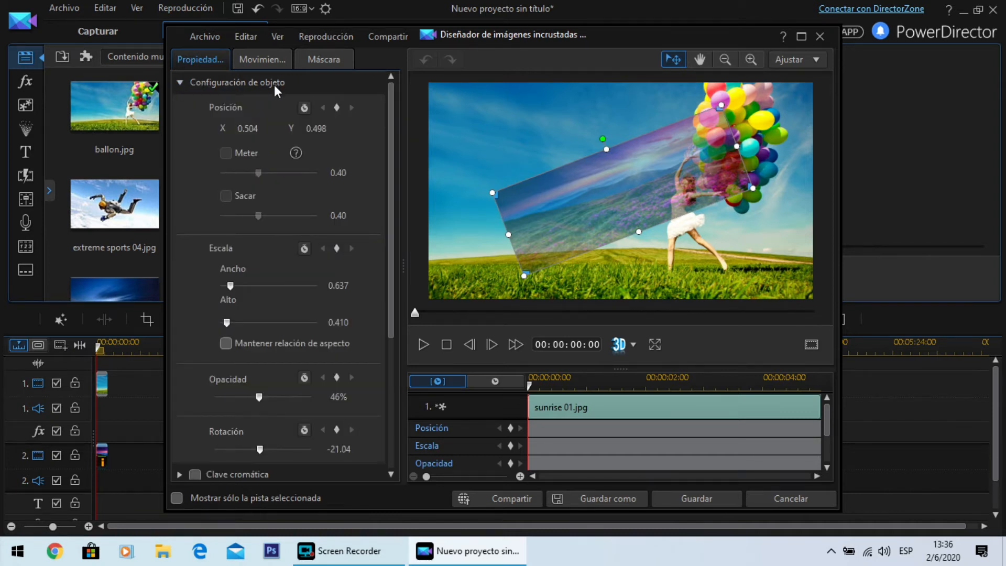
scroll(259, 248, "down", 1)
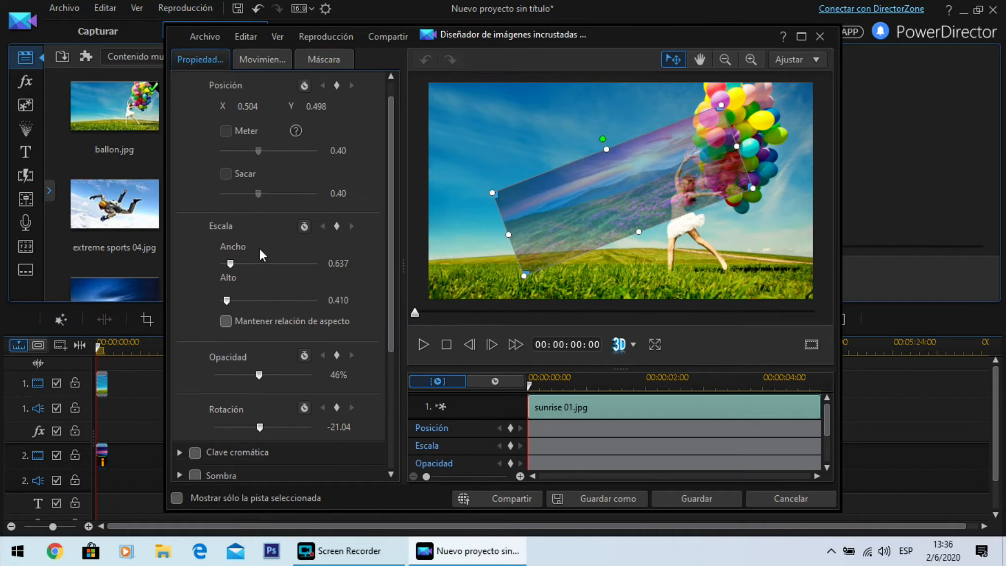
scroll(259, 252, "down", 1)
scroll(236, 315, "up", 2)
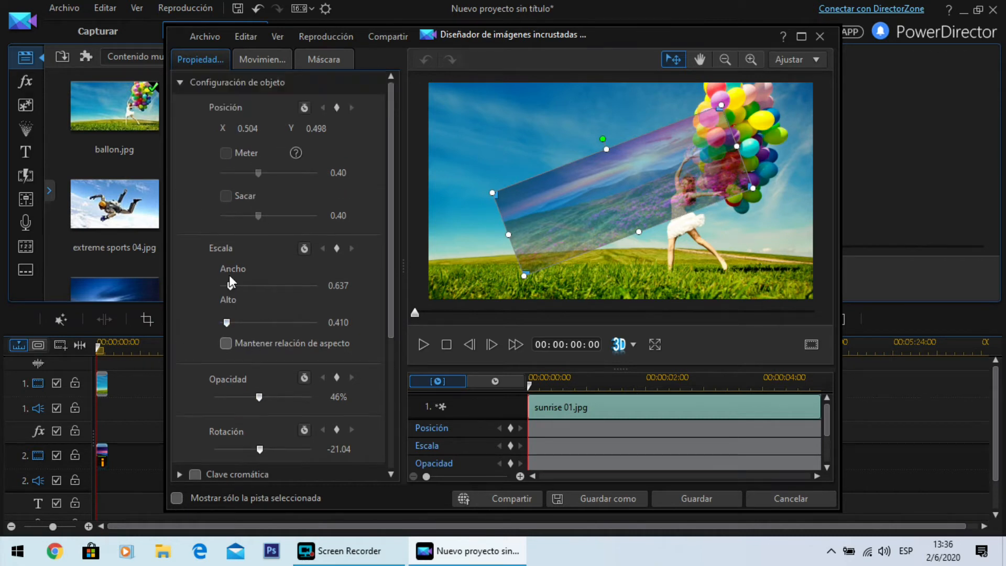
left_click(179, 83)
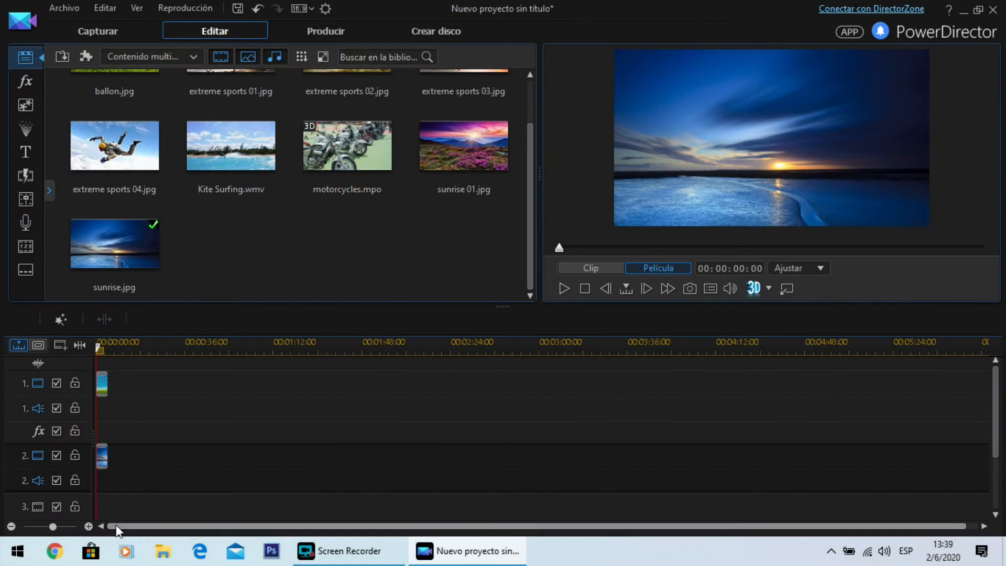
Open the sunrise overlay on video track 2 in the picture-in-picture designer and examine its chroma key settings.
double_click(104, 460)
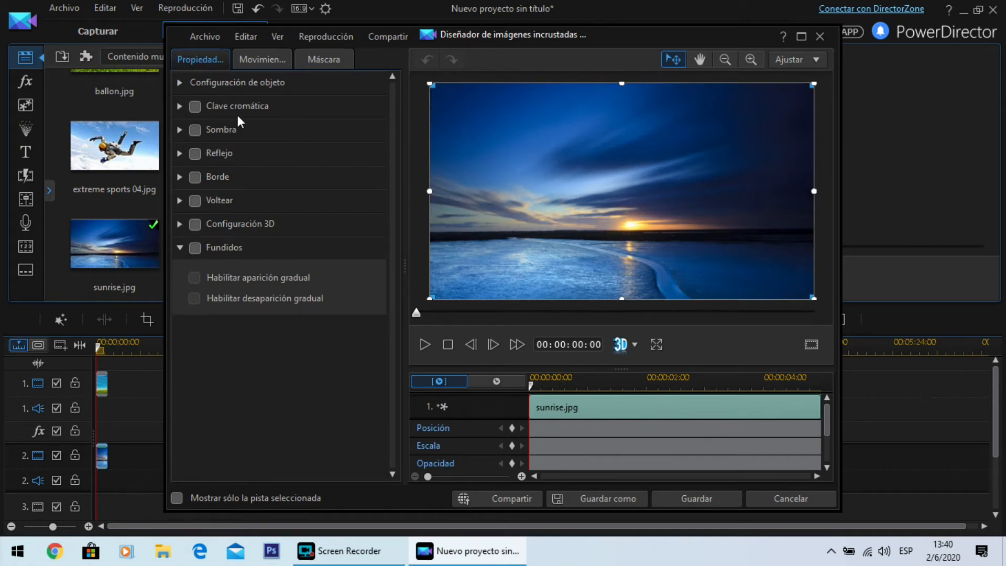
left_click(179, 106)
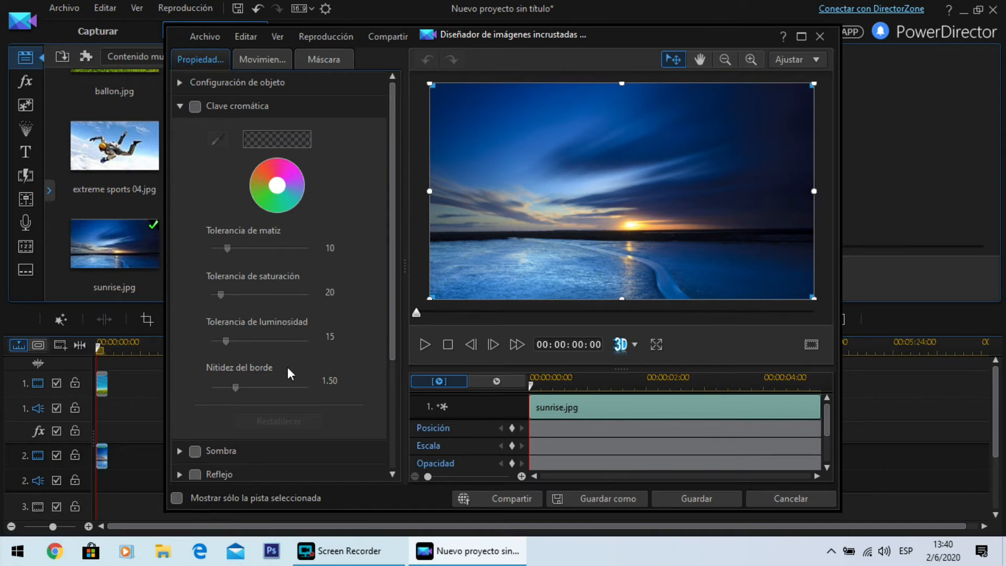
left_click(180, 106)
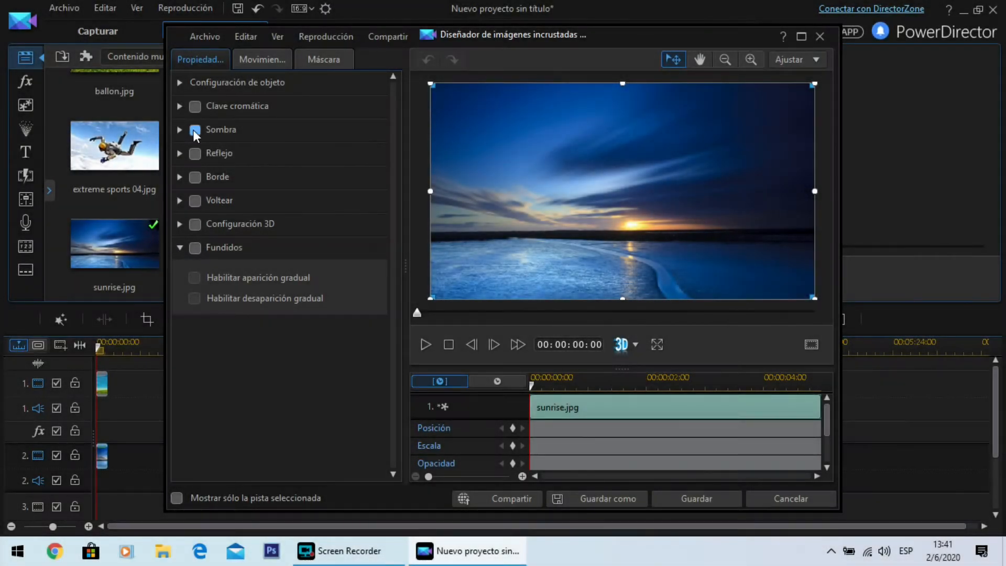
Enable the sunrise overlay's shadow, then shrink the overlay to about half the frame width and place it over the balloon image's centre-left area.
left_click(179, 130)
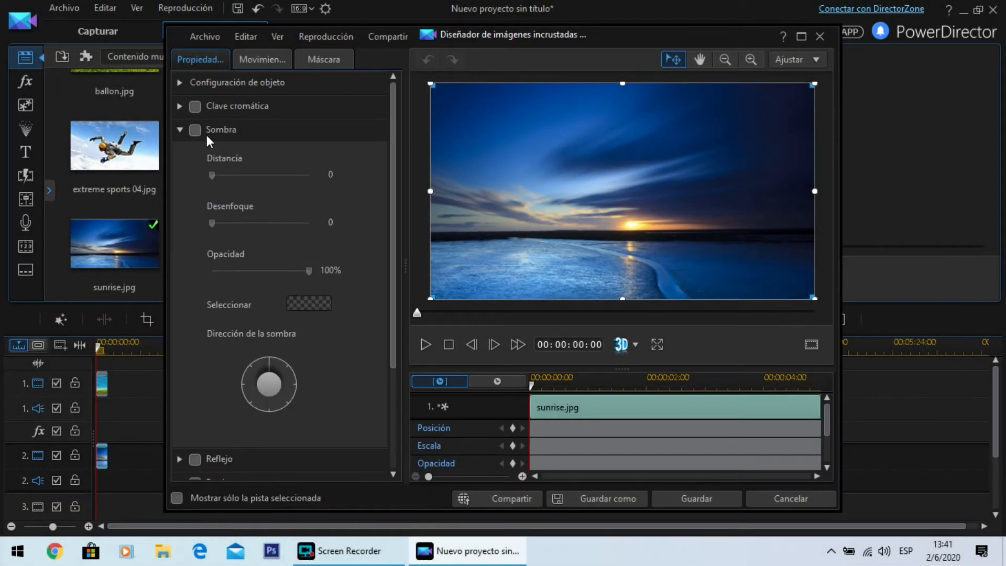
left_click(194, 130)
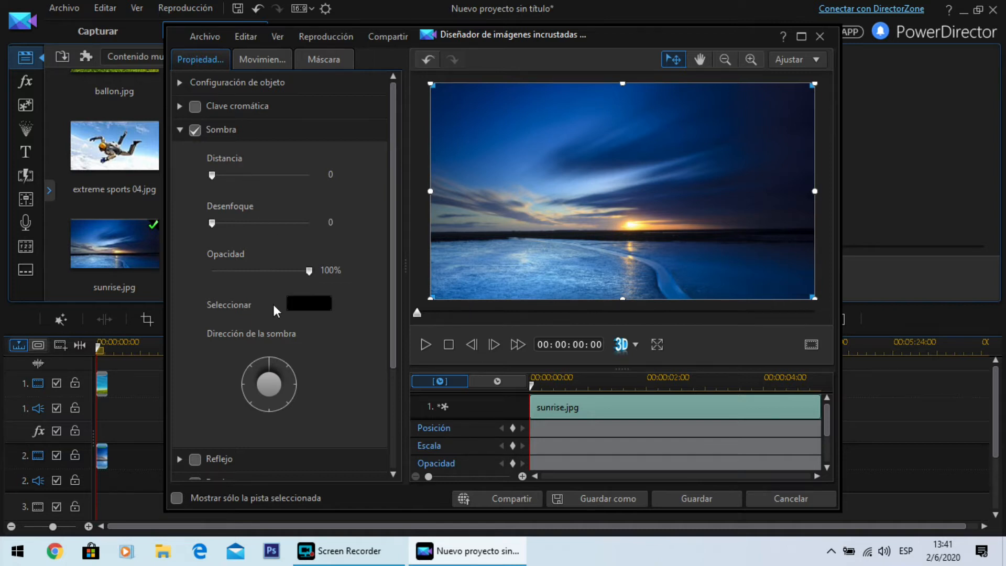
left_click_drag(430, 83, 603, 202)
left_click_drag(655, 227, 548, 172)
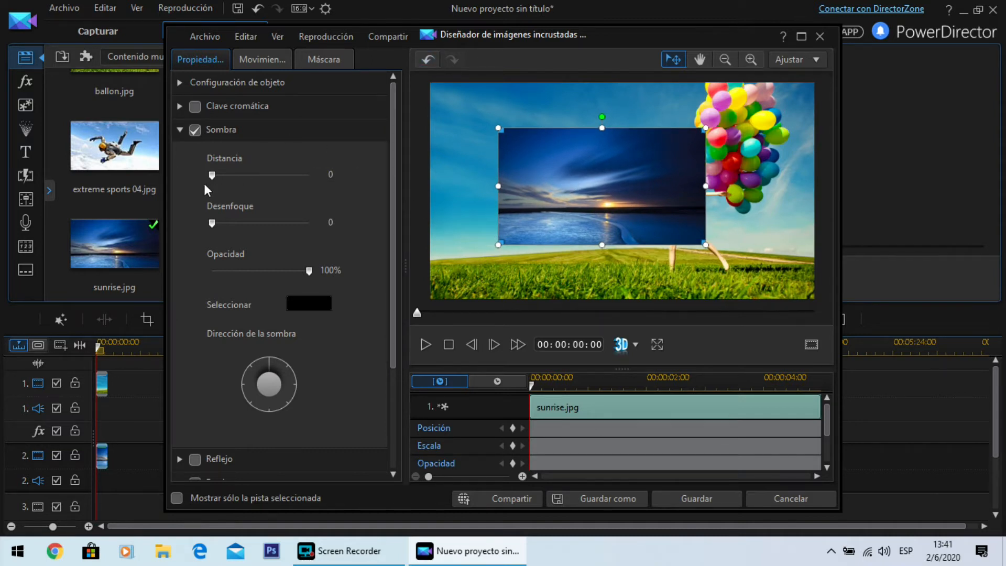
Set the overlay shadow's distance to 12, blur to 2 and opacity to 70%, and angle the shadow toward the upper right.
left_click_drag(217, 176, 224, 176)
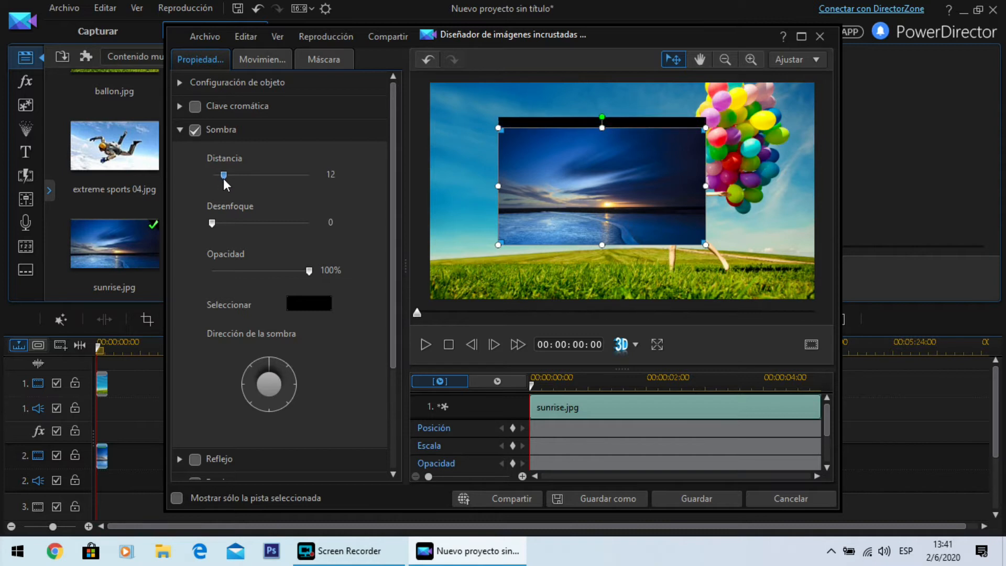
left_click_drag(213, 223, 231, 224)
left_click_drag(308, 272, 281, 275)
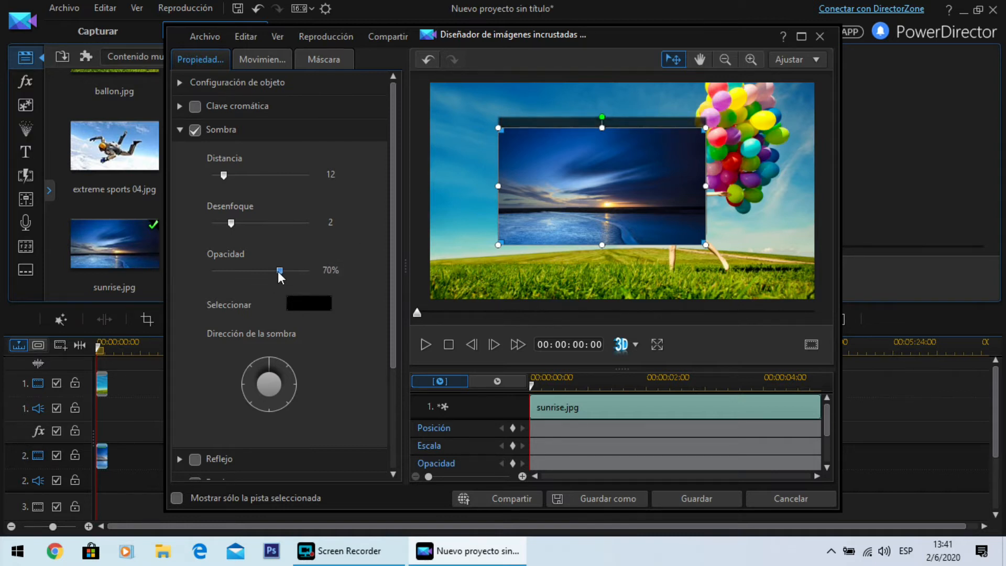
left_click_drag(270, 369, 291, 365)
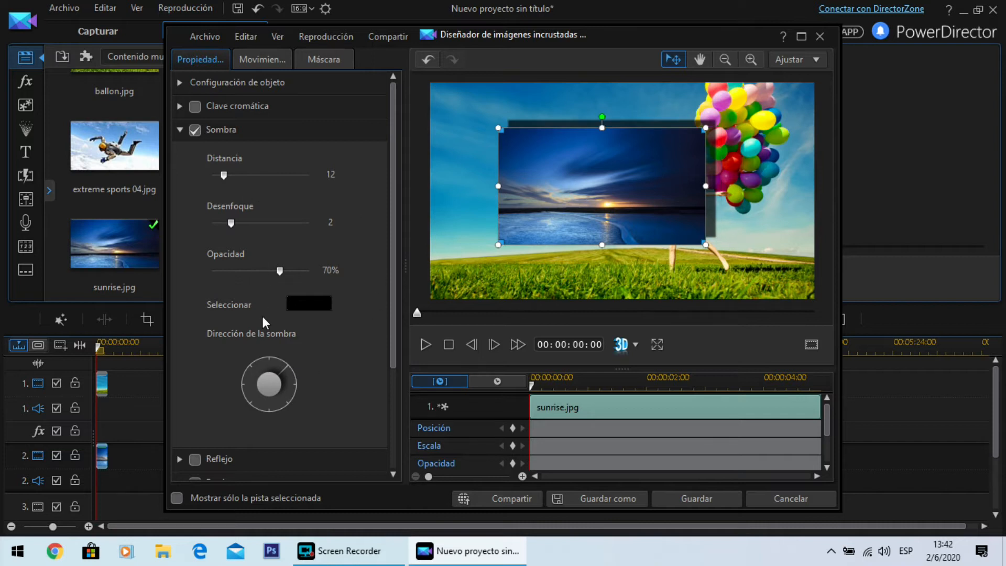
left_click(308, 304)
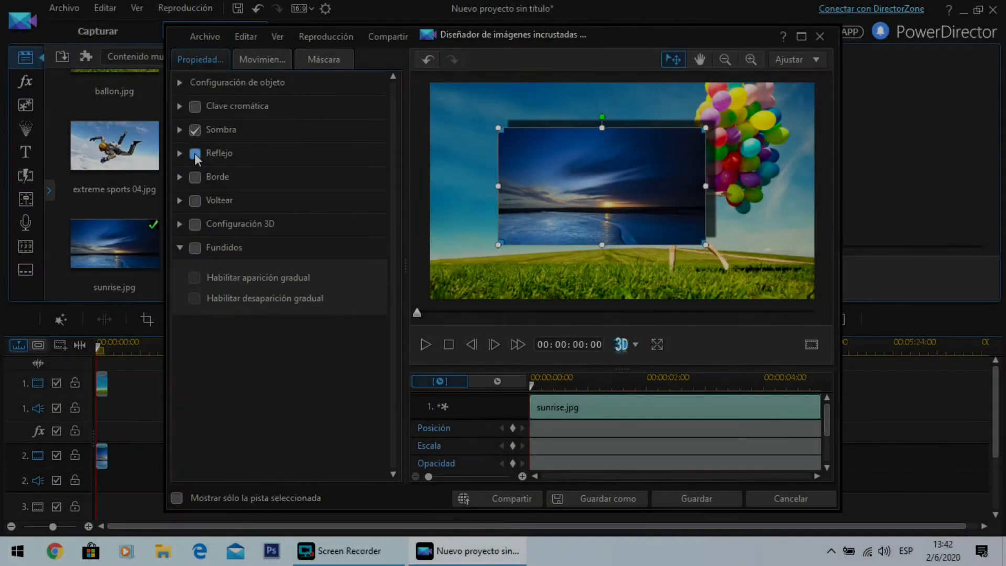
Enable the overlay's reflection and move the sunrise overlay into the upper-left area of the balloon image.
left_click(195, 153)
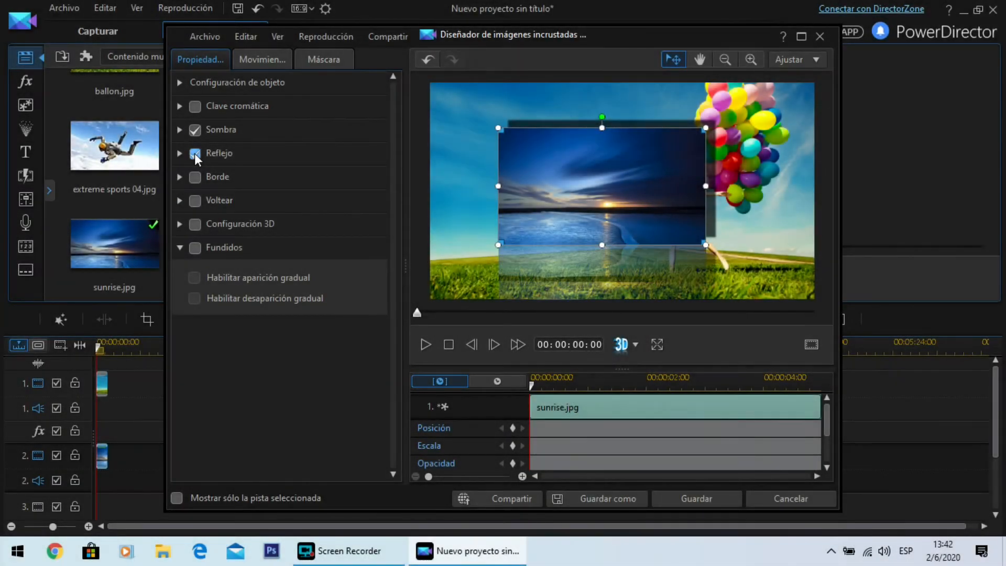
left_click(180, 153)
left_click_drag(635, 202, 586, 172)
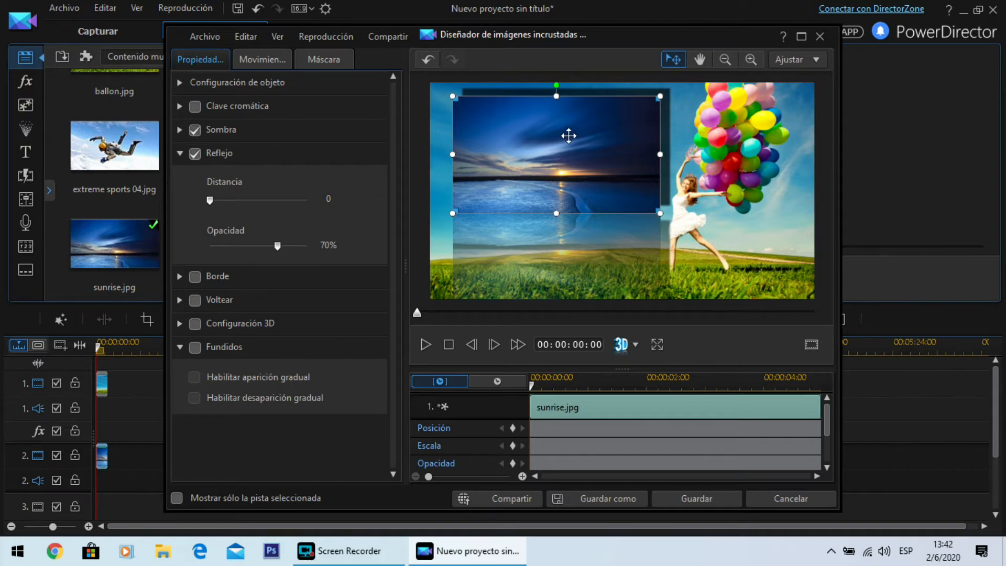
Lower the reflection's opacity to 64%, then turn the overlay's reflection off.
mouse_move(210, 199)
left_mouse_down()
mouse_move(219, 202)
mouse_move(209, 202)
left_mouse_up()
mouse_move(278, 245)
left_mouse_down()
mouse_move(263, 244)
mouse_move(272, 250)
left_mouse_up()
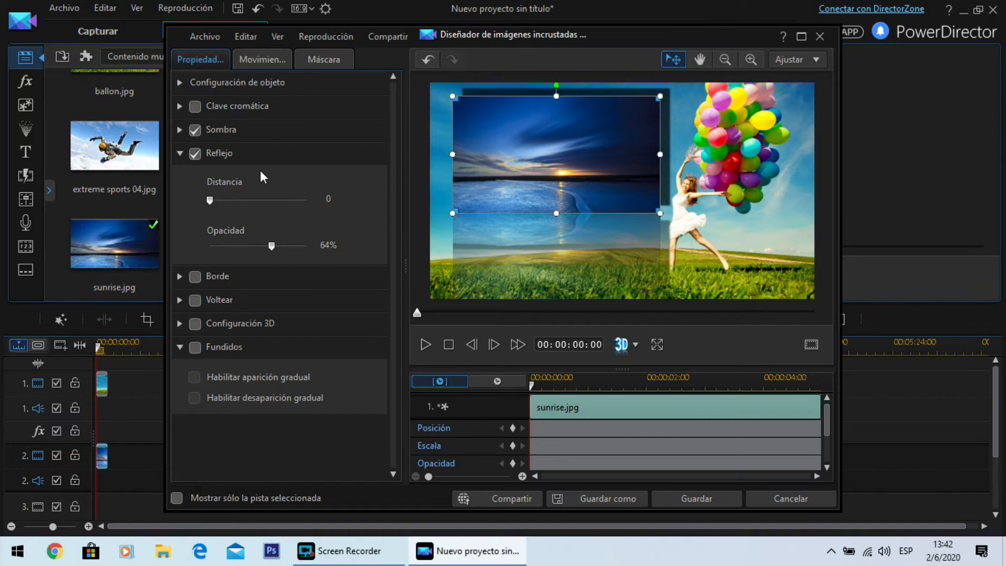
left_click(194, 153)
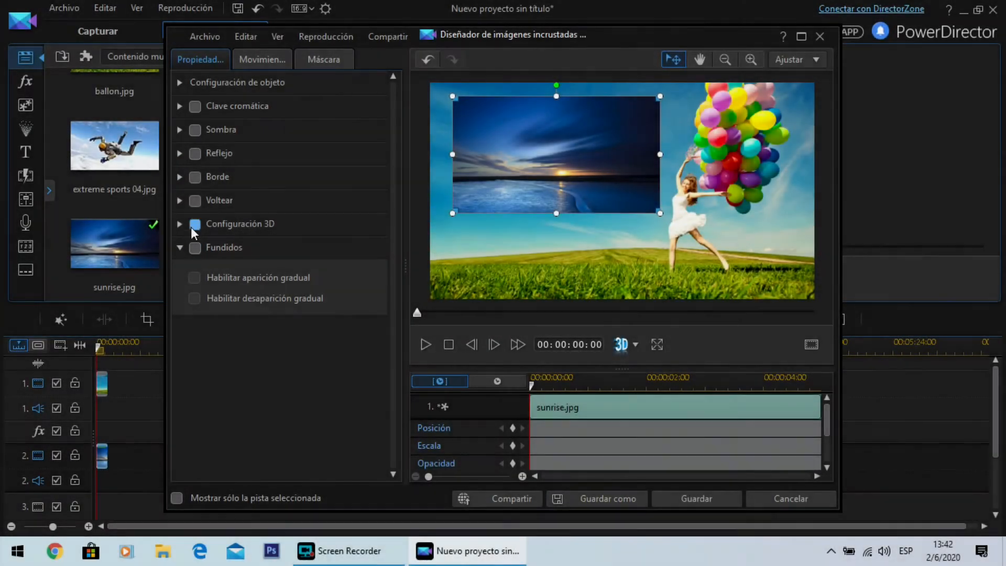
Add a border of size 5, blur 2 and 68% opacity to the sunrise overlay and check its fill type options.
left_click(190, 179)
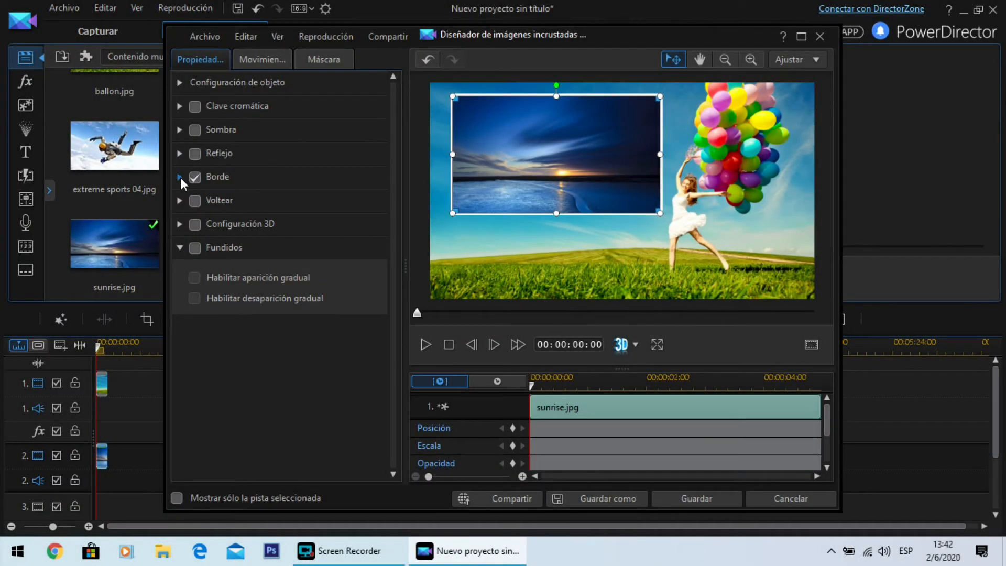
left_click(180, 175)
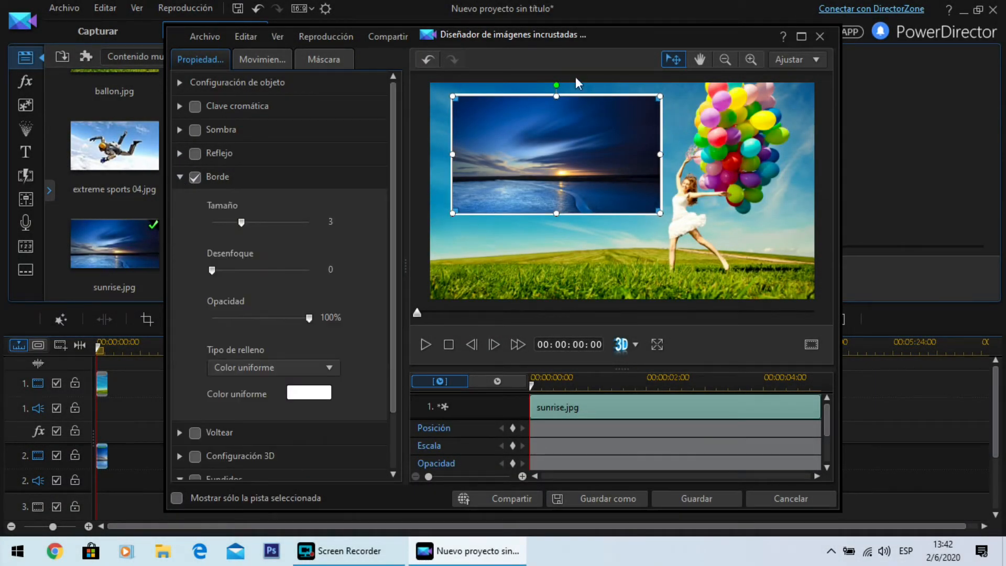
left_click_drag(242, 223, 257, 224)
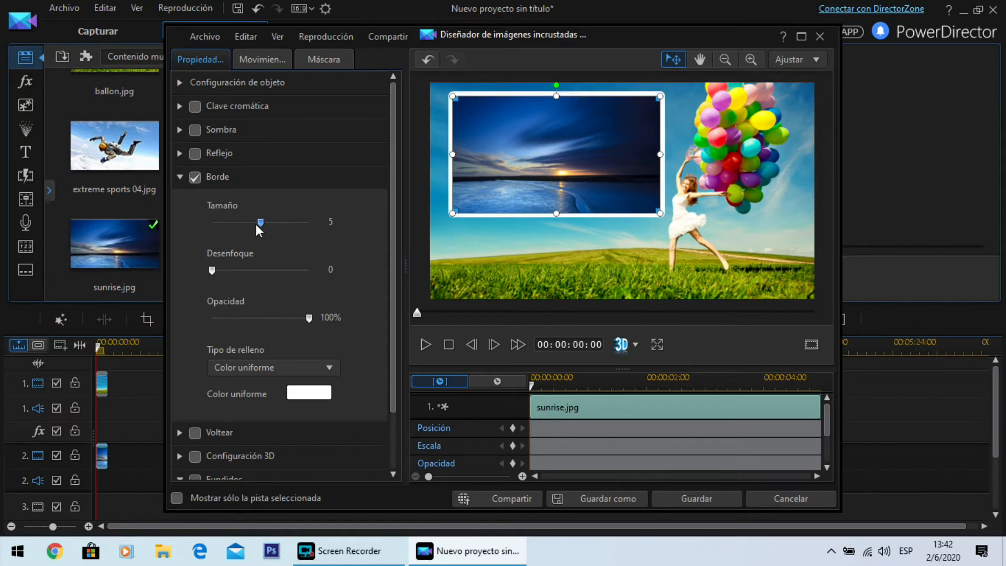
left_click_drag(213, 271, 231, 271)
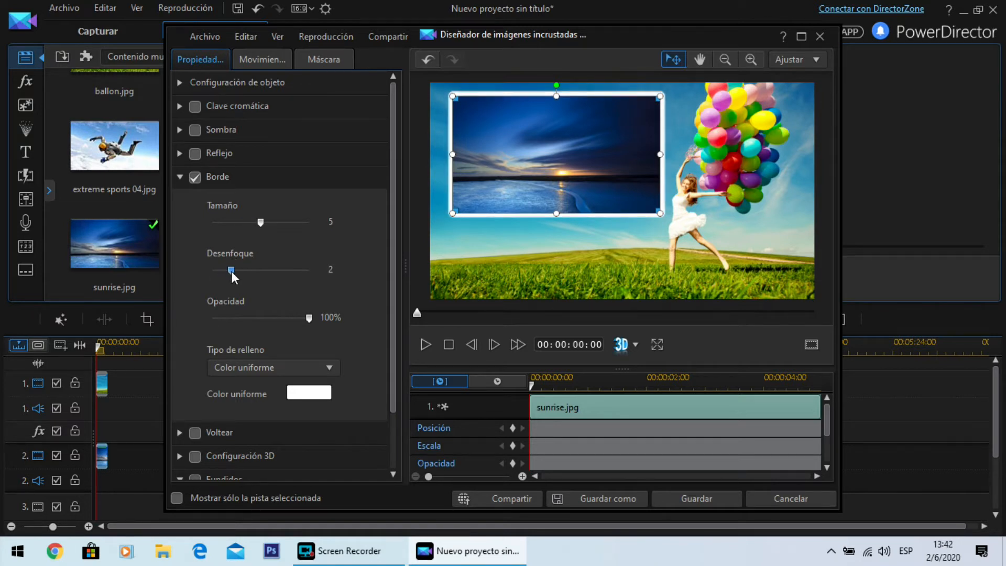
left_click_drag(307, 320, 279, 318)
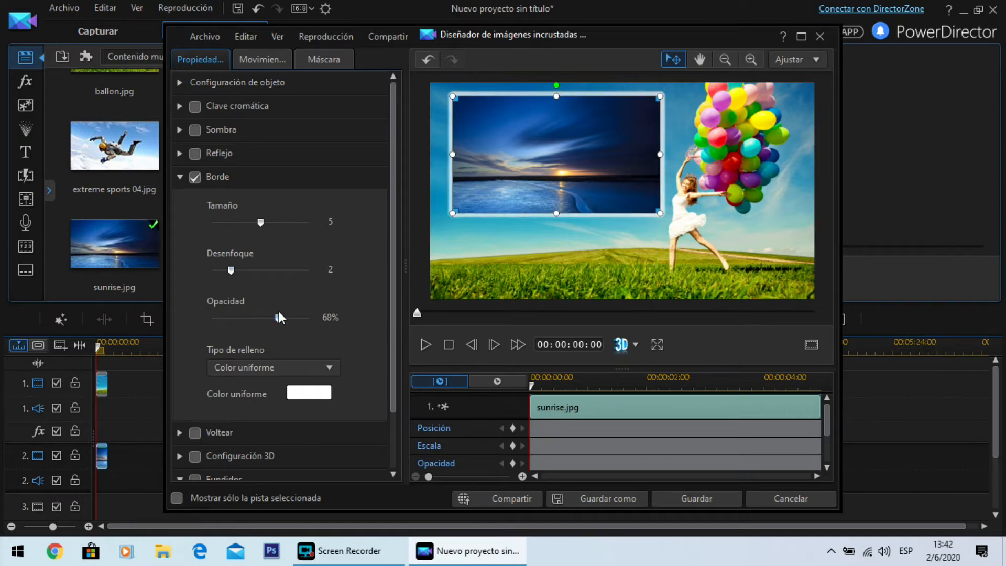
left_click(275, 371)
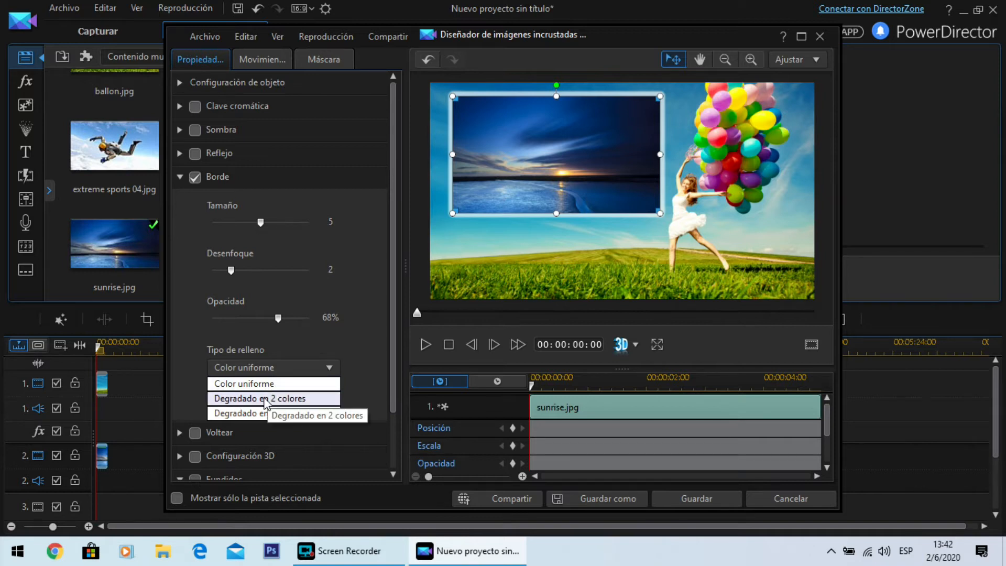
left_click(369, 383)
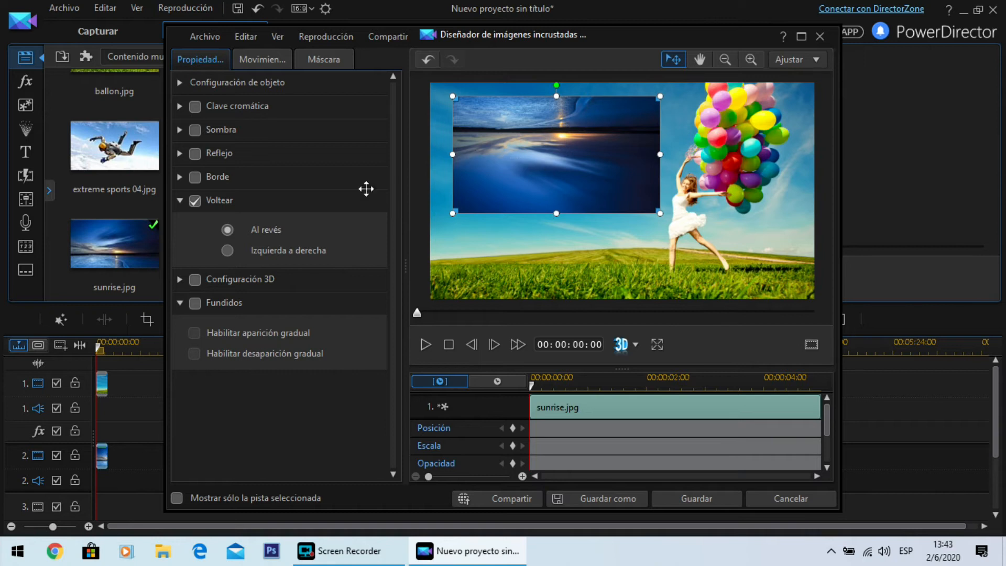
Try flipping the sunrise overlay left to right and upside down, then turn the flip off.
left_click(227, 251)
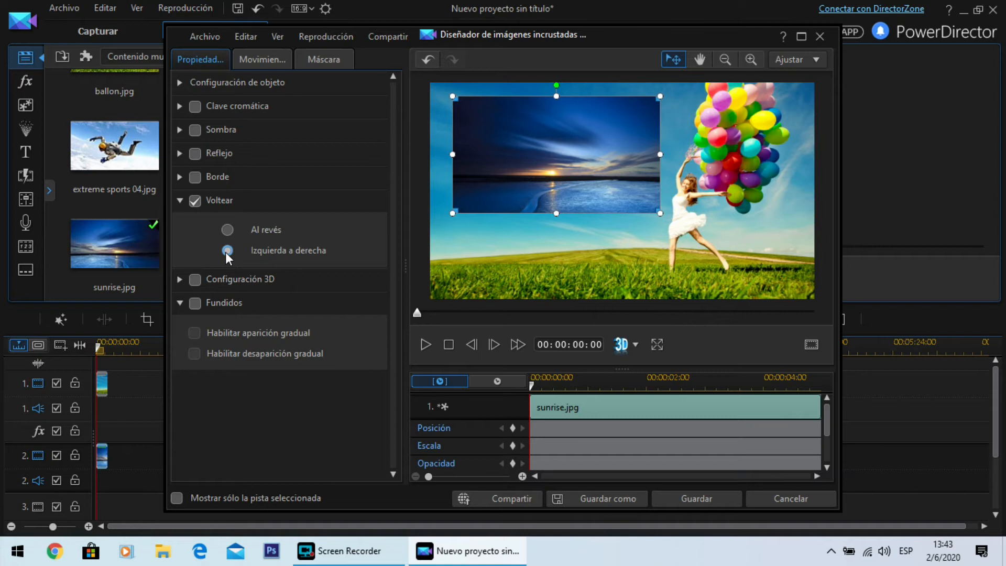
left_click(227, 230)
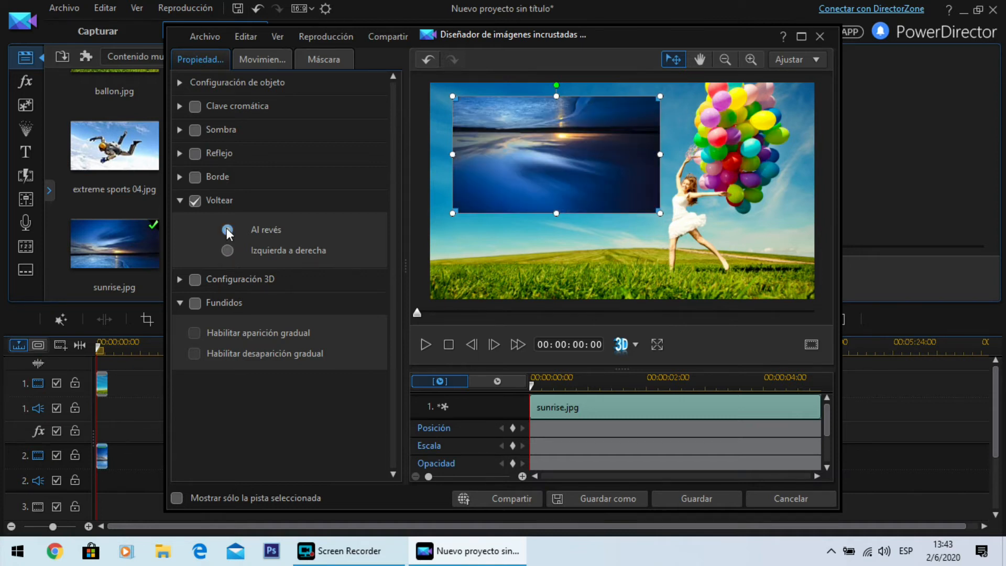
left_click(194, 202)
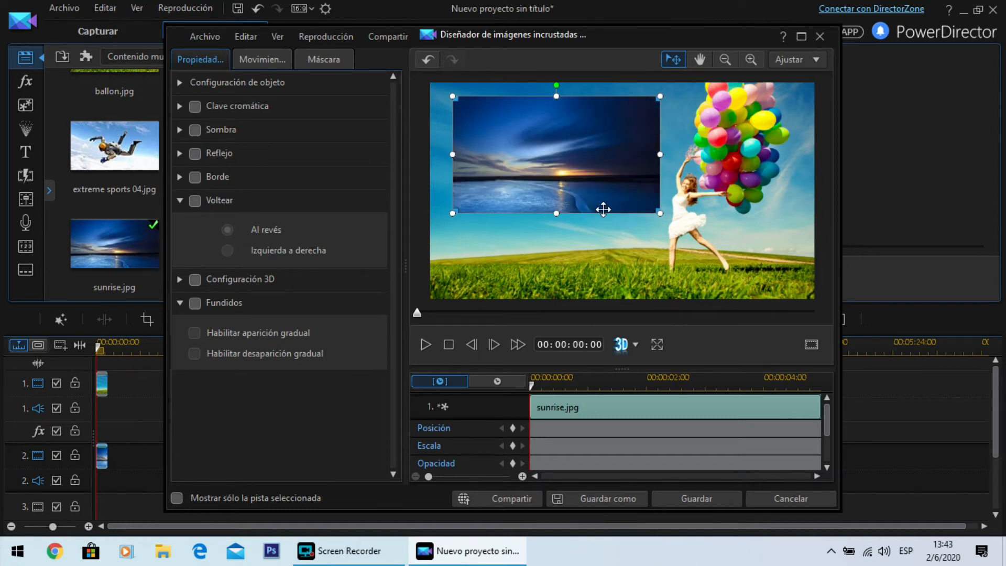
left_click(180, 201)
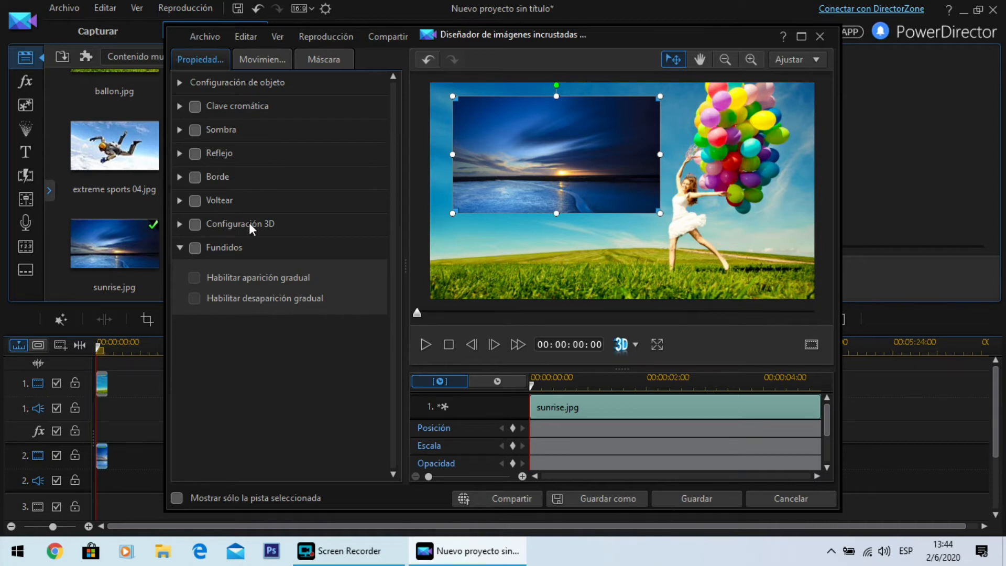
Enable fade-in and fade-out for the sunrise overlay, save the designer changes and play the clip.
left_click(195, 248)
left_click(194, 278)
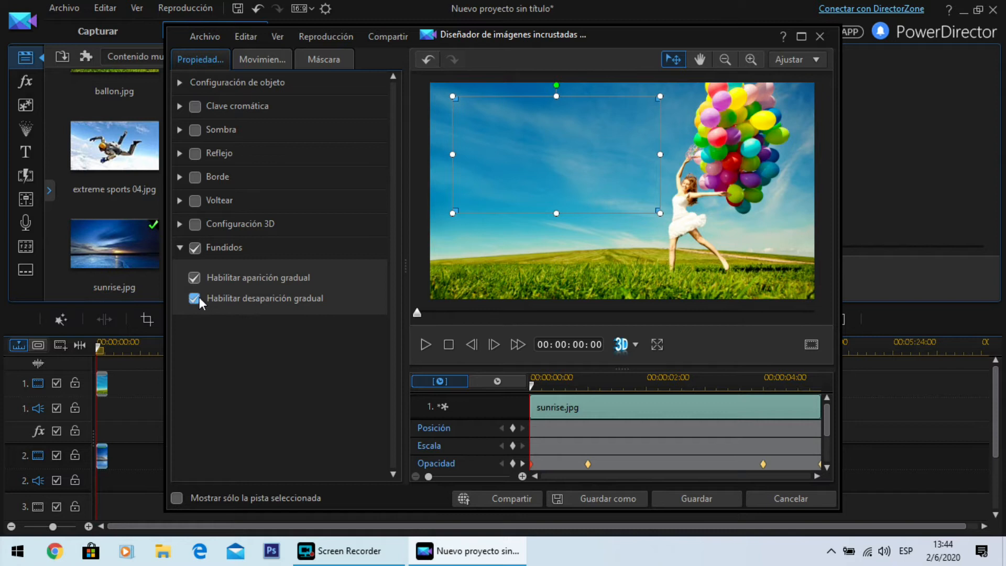
left_click(694, 500)
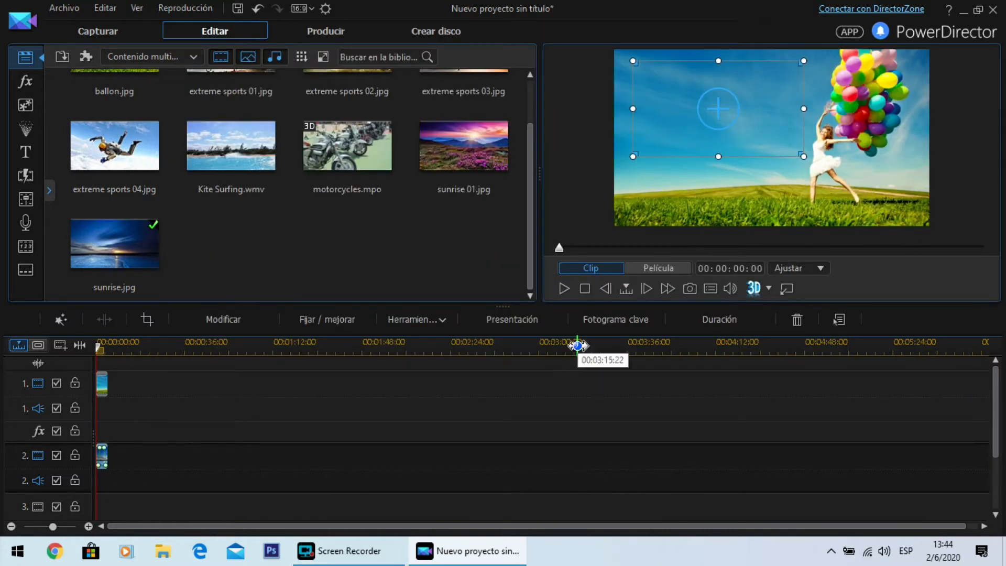
left_click(565, 288)
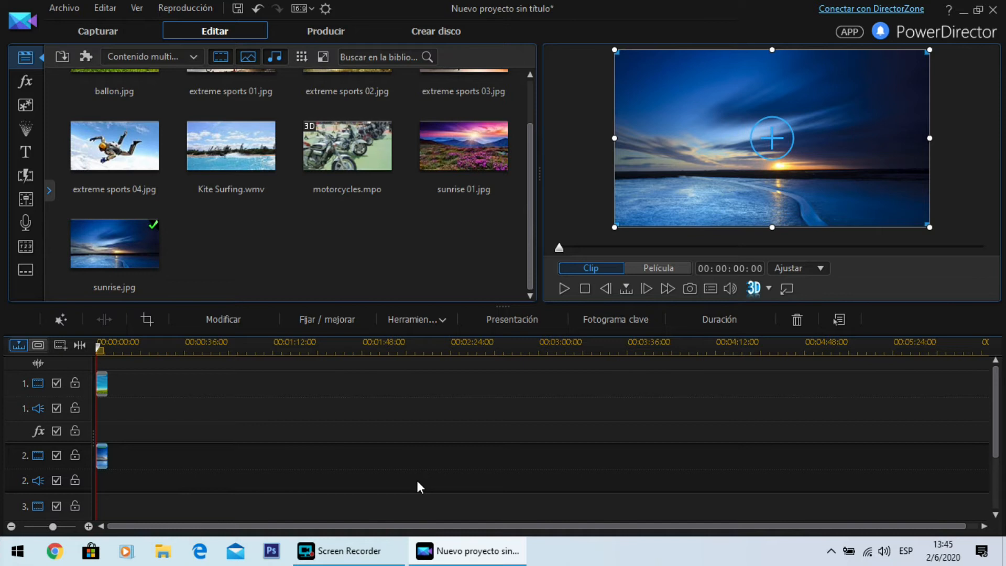
Reopen the sunrise overlay in the picture-in-picture designer and browse the available motion paths.
double_click(103, 452)
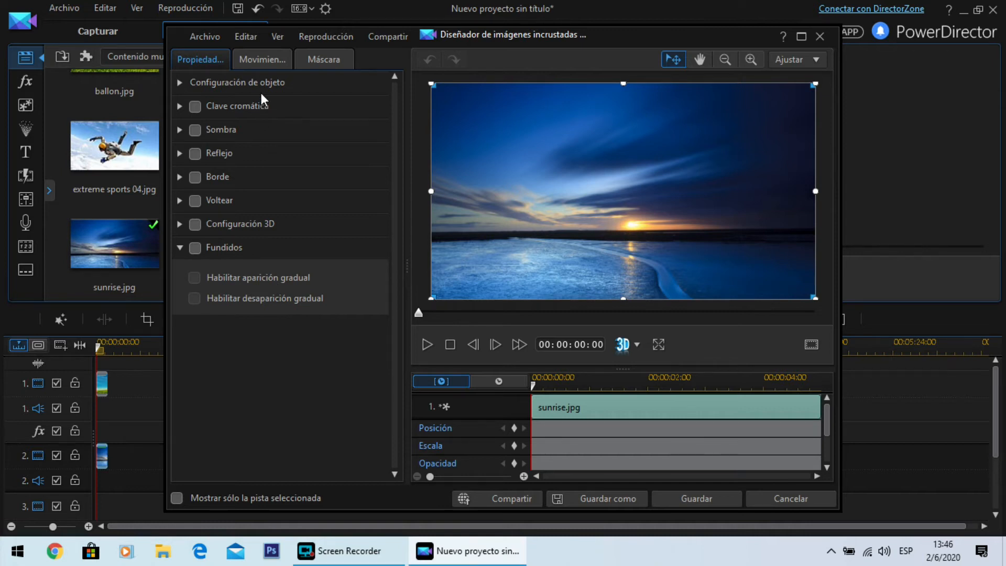
left_click(266, 61)
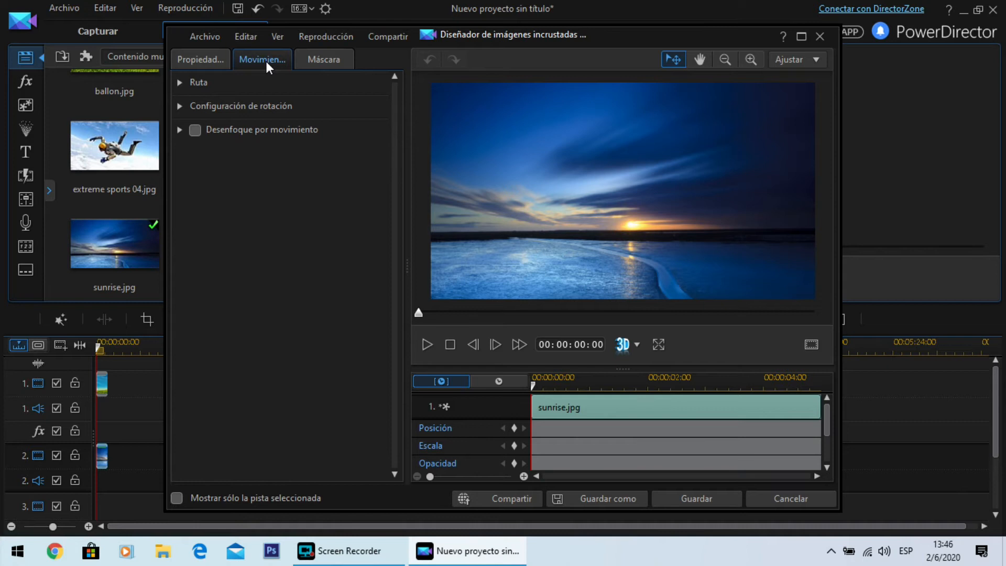
left_click(180, 83)
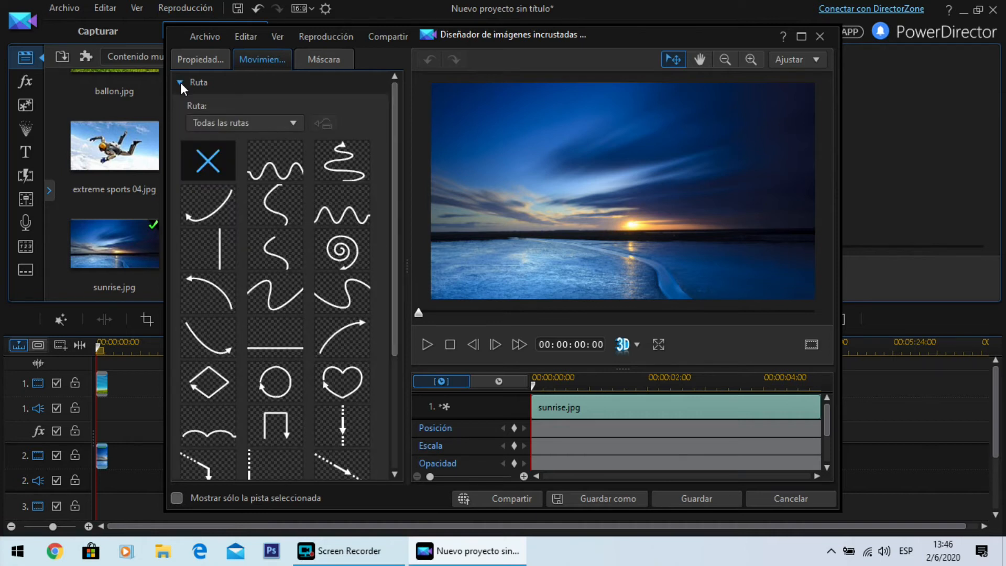
left_click(208, 151)
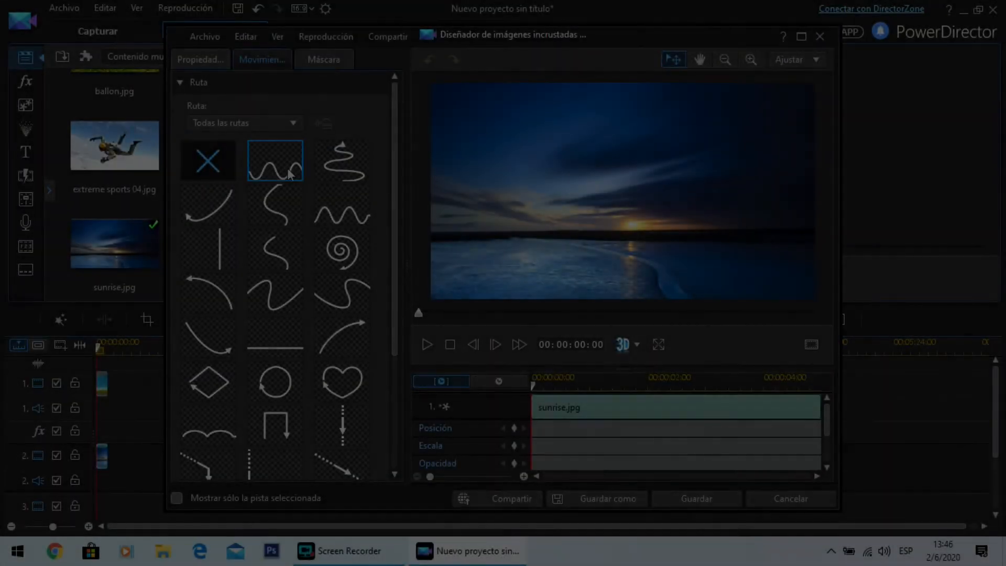
left_click(330, 167)
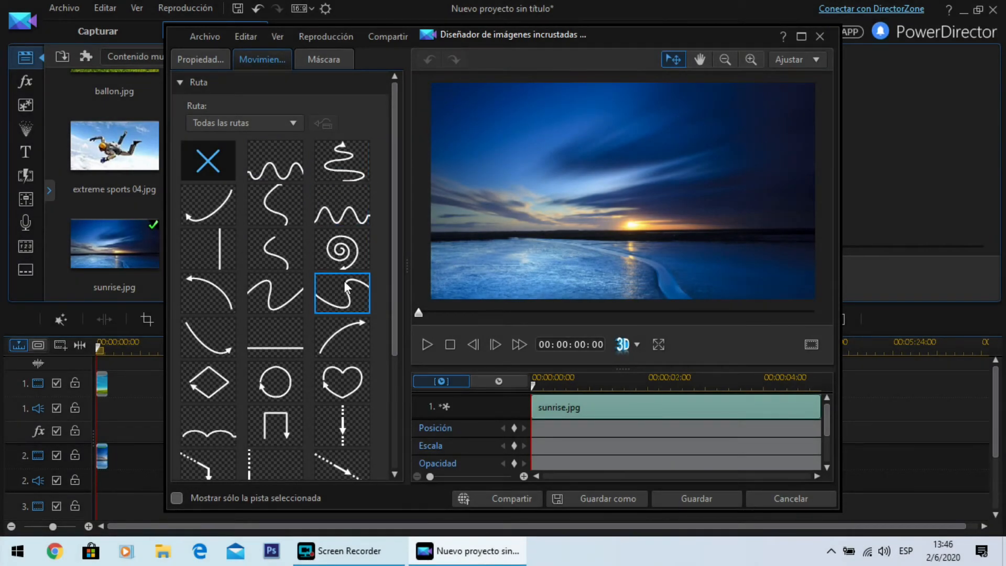
scroll(340, 297, "down", 3)
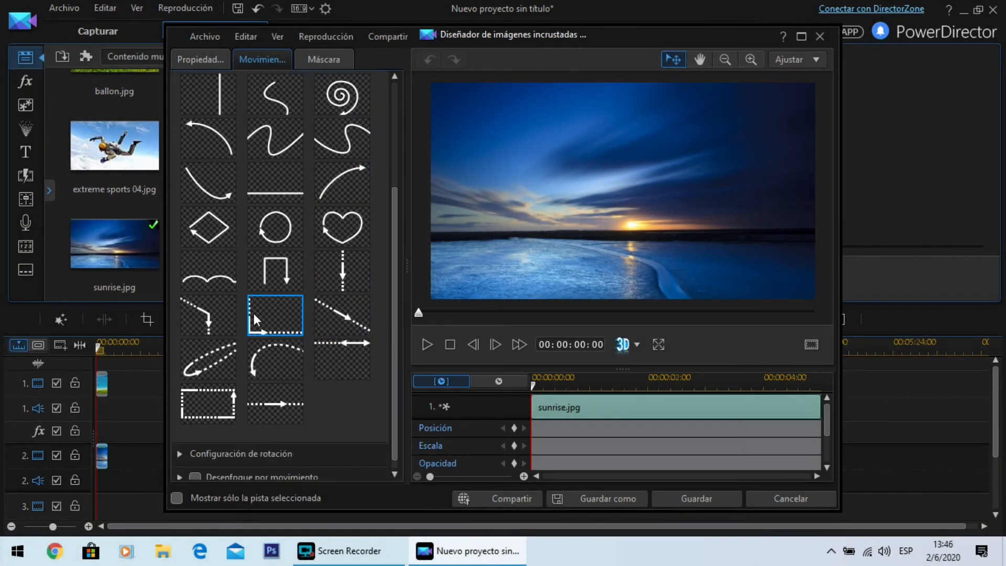
scroll(277, 278, "up", 3)
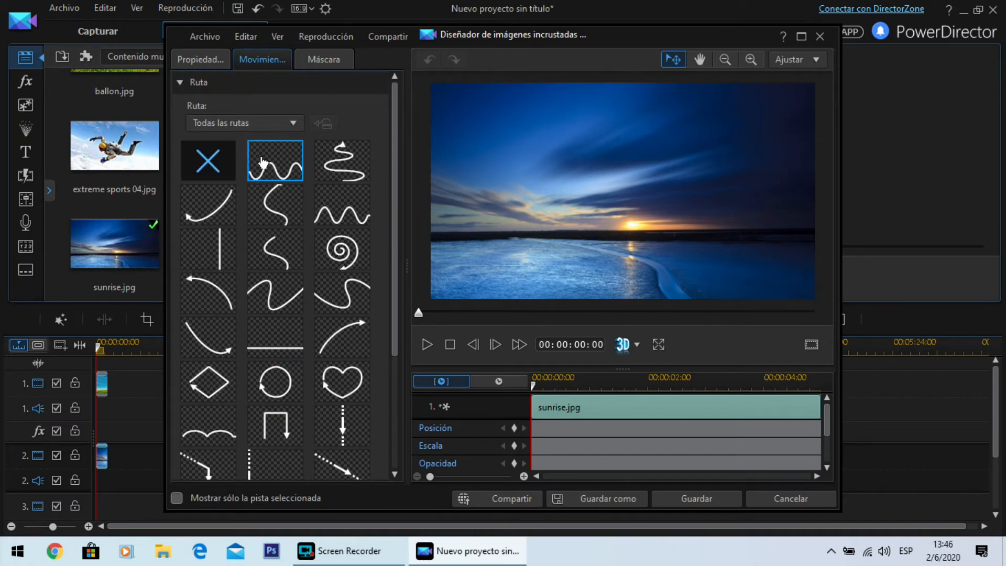
Try the first wave motion path on the sunrise overlay, shifting and rotating the path, and preview the movement.
left_click(272, 172)
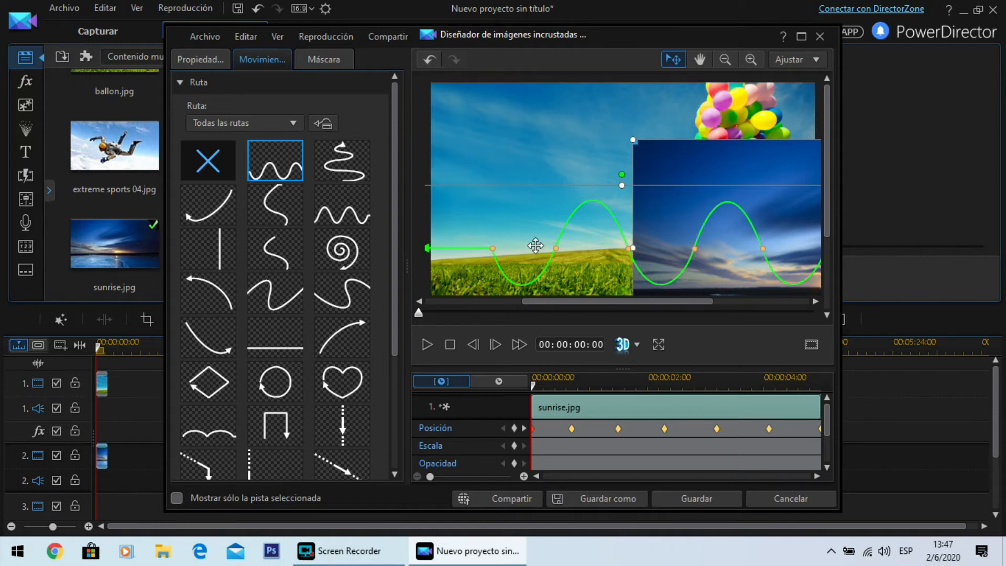
left_click(427, 345)
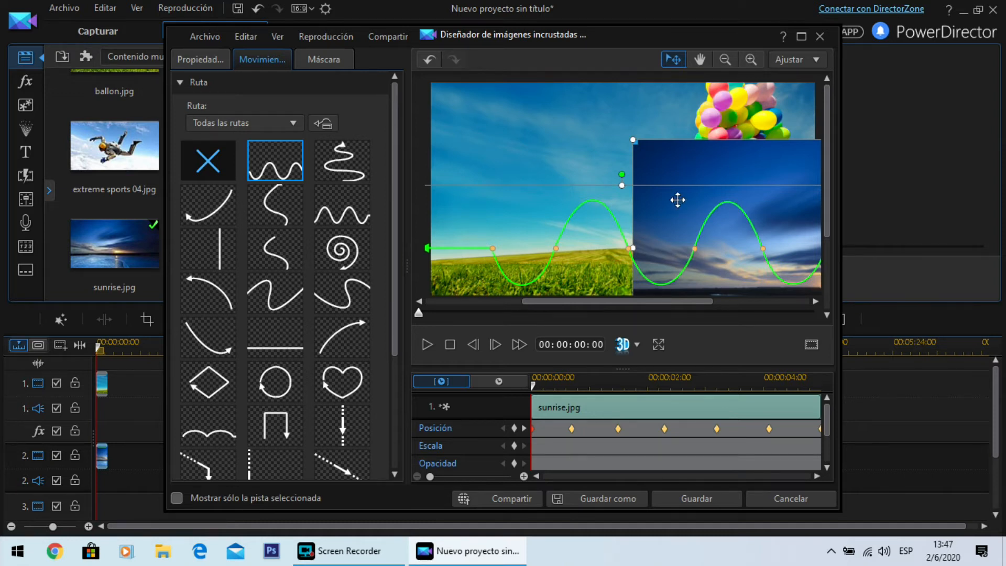
left_click_drag(677, 199, 652, 167)
left_click_drag(603, 140, 590, 143)
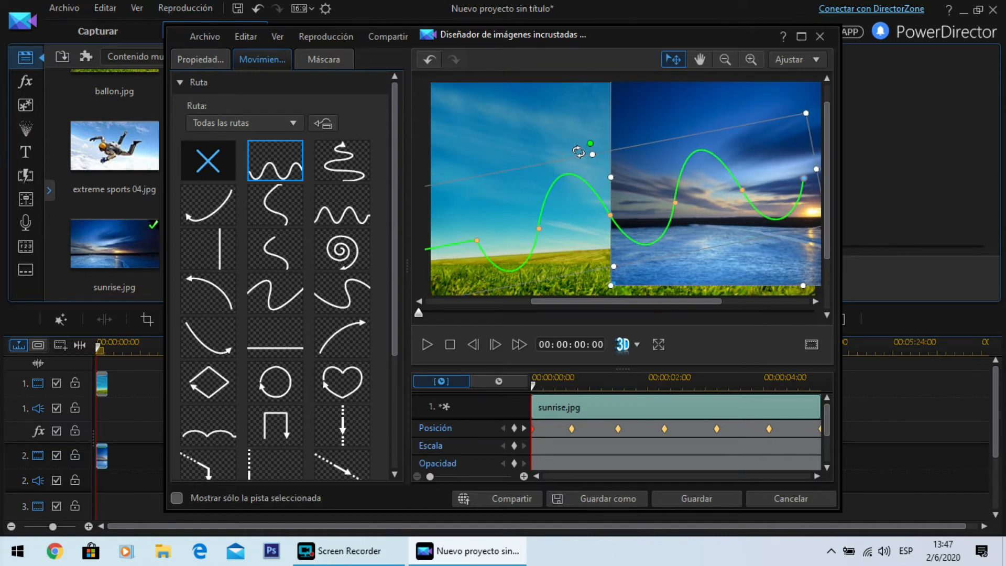
left_click(432, 347)
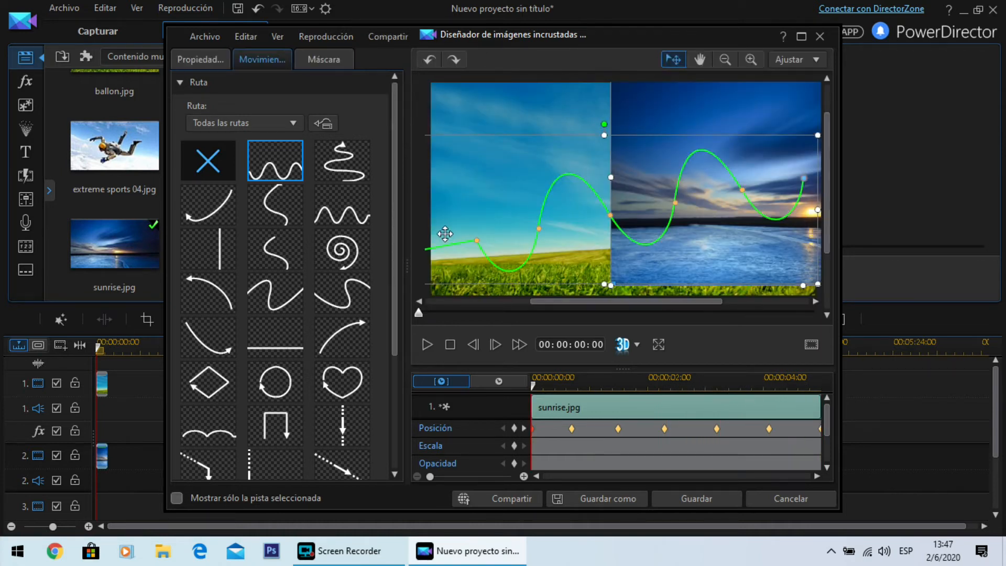
left_click(424, 346)
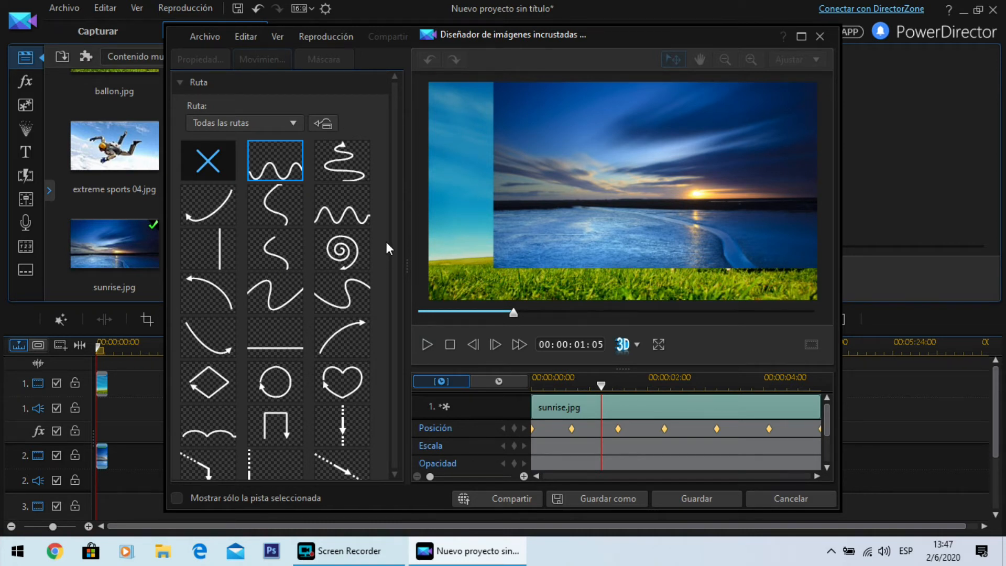
left_click(451, 345)
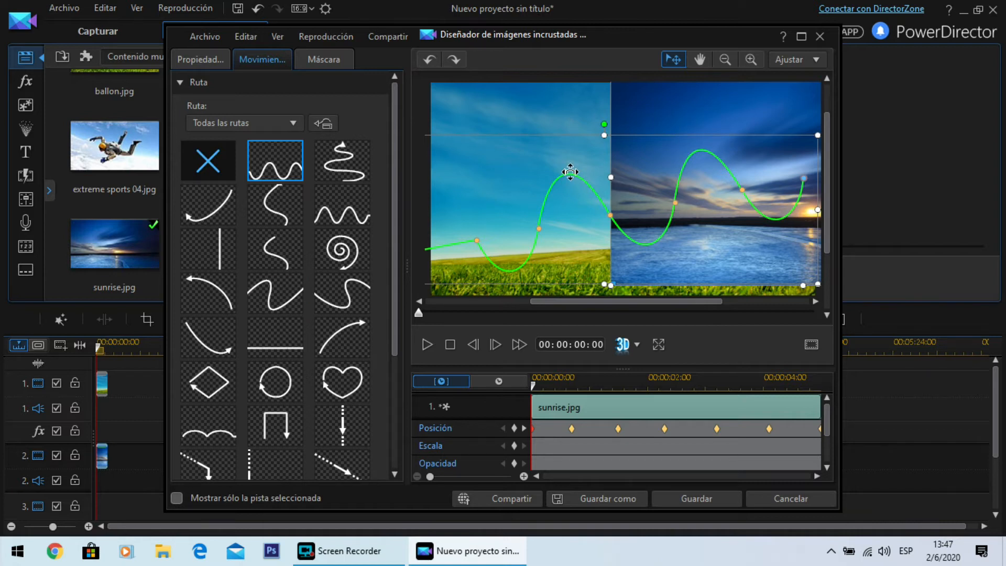
Try the arc path curving from lower right to upper left, preview it, and leave the designer without saving the changes.
left_click(207, 298)
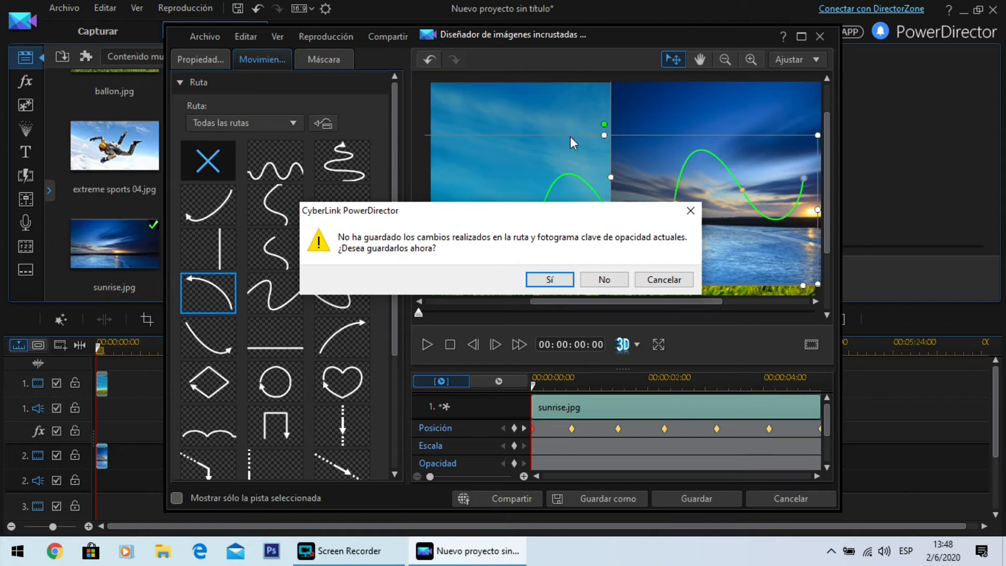
left_click(605, 279)
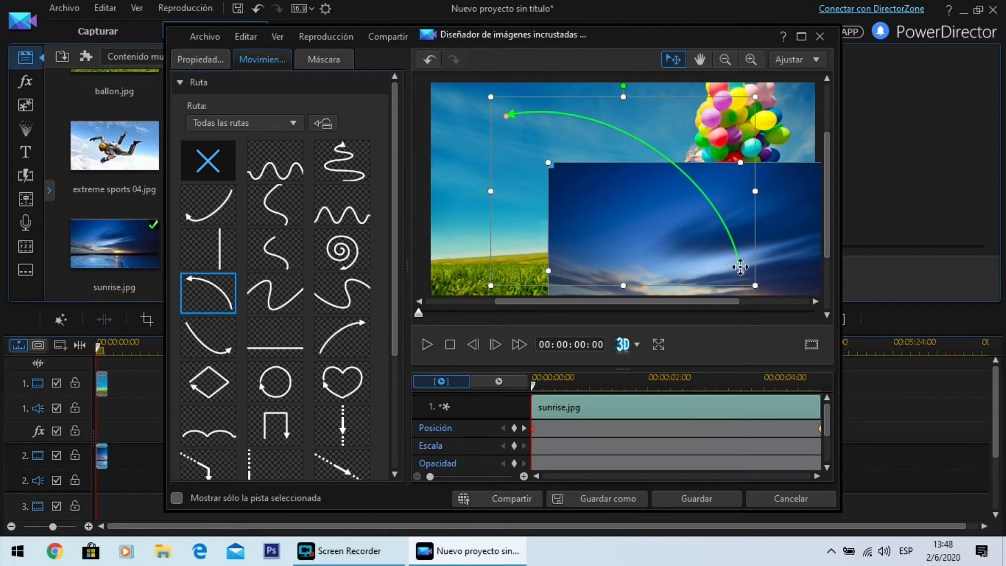
left_click(427, 346)
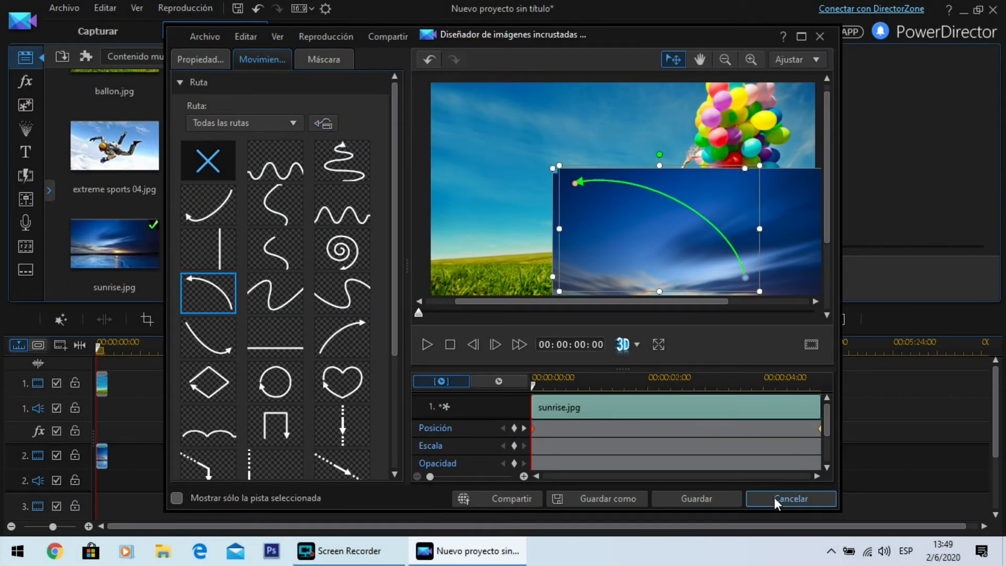
left_click(794, 501)
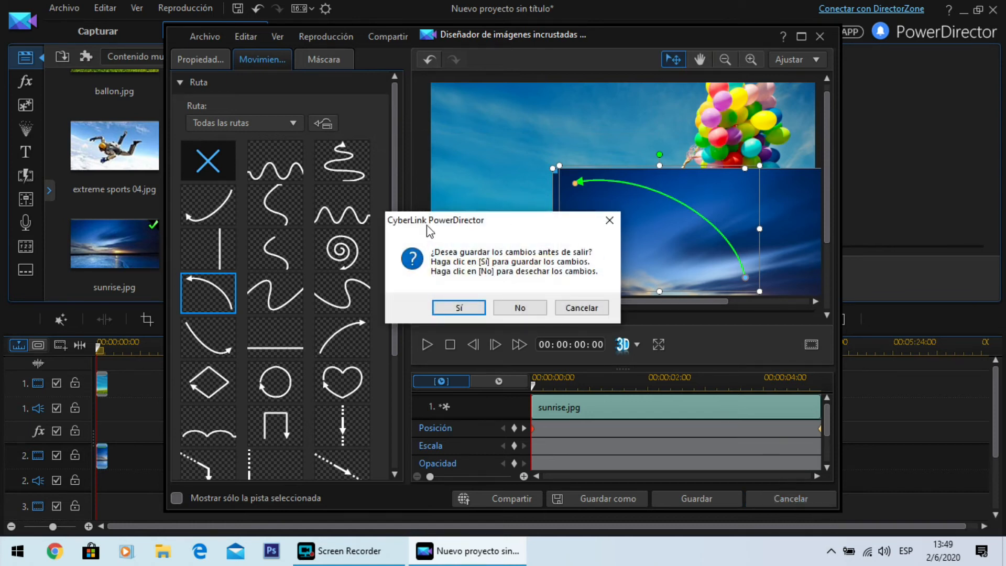
left_click(521, 310)
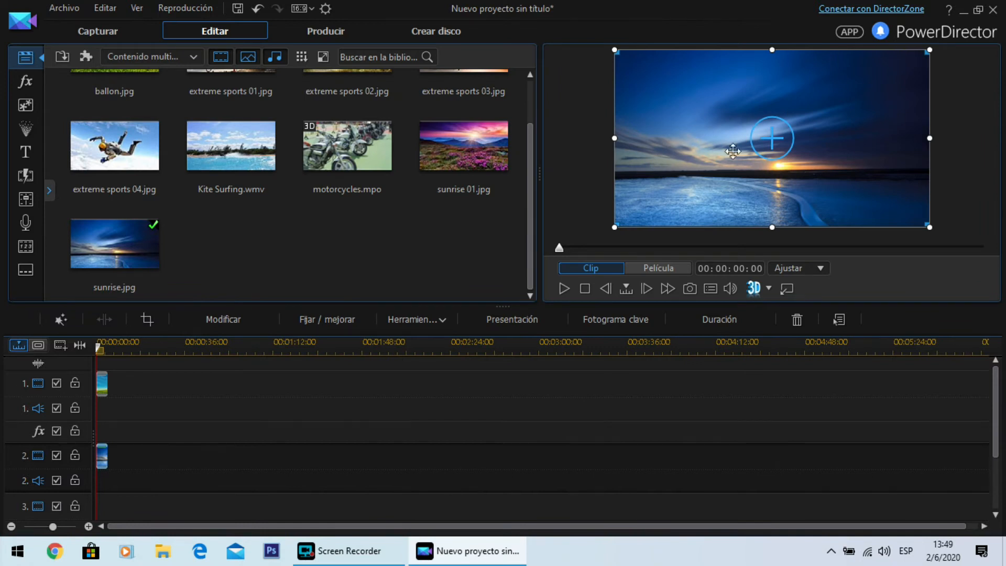
Reopen the sunrise overlay in the designer, preview the straight horizontal motion path, and remove the path.
double_click(105, 459)
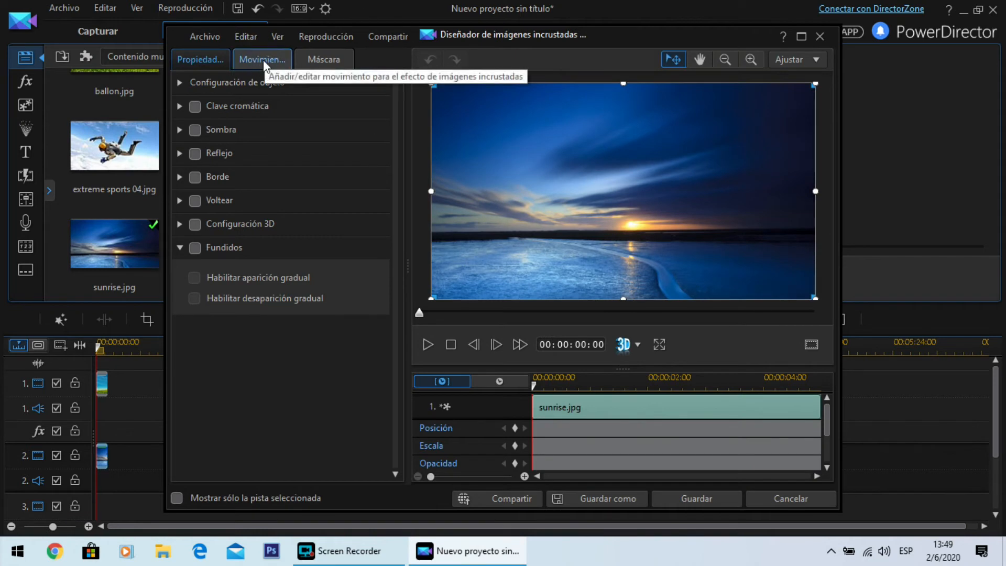
left_click(263, 61)
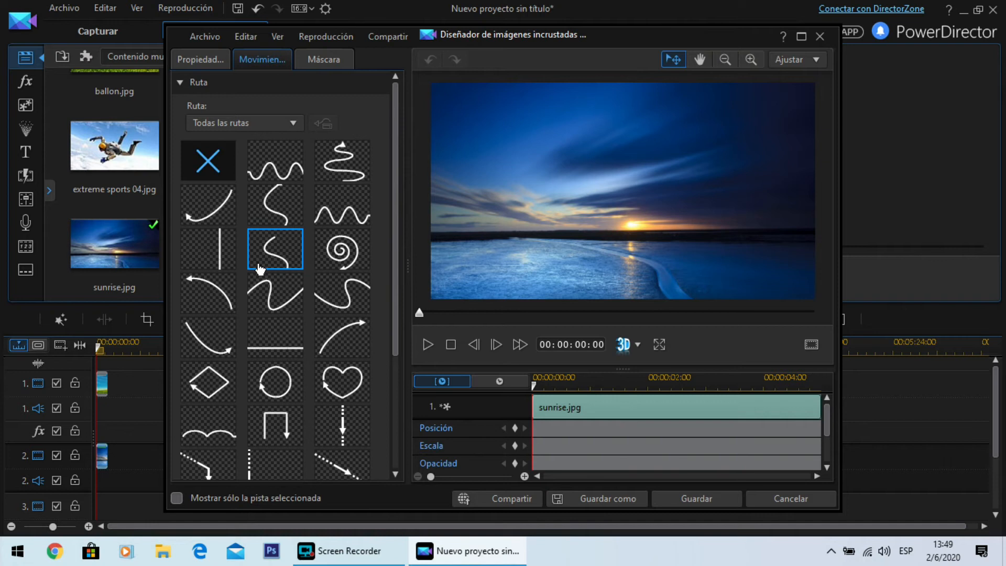
left_click(272, 345)
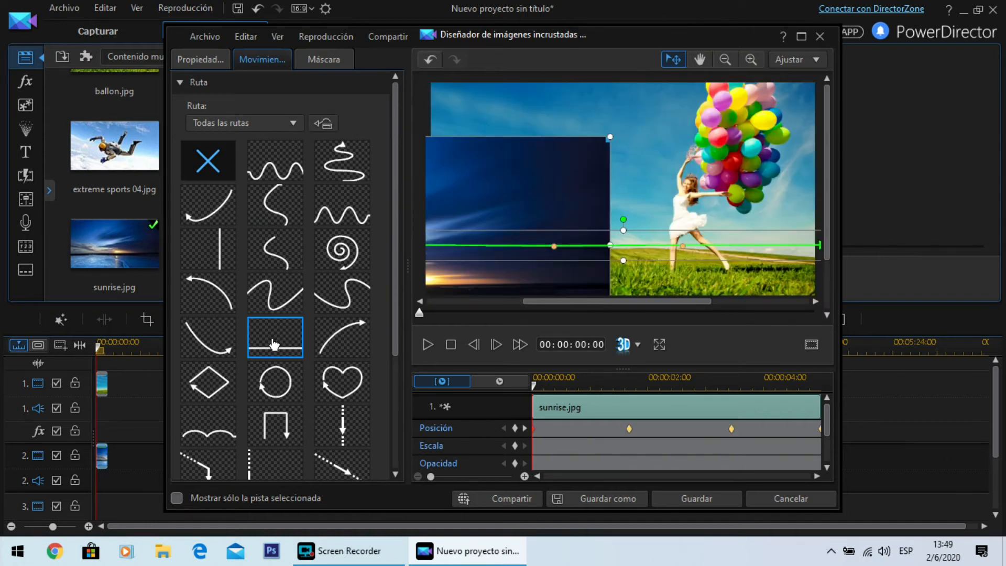
left_click(428, 344)
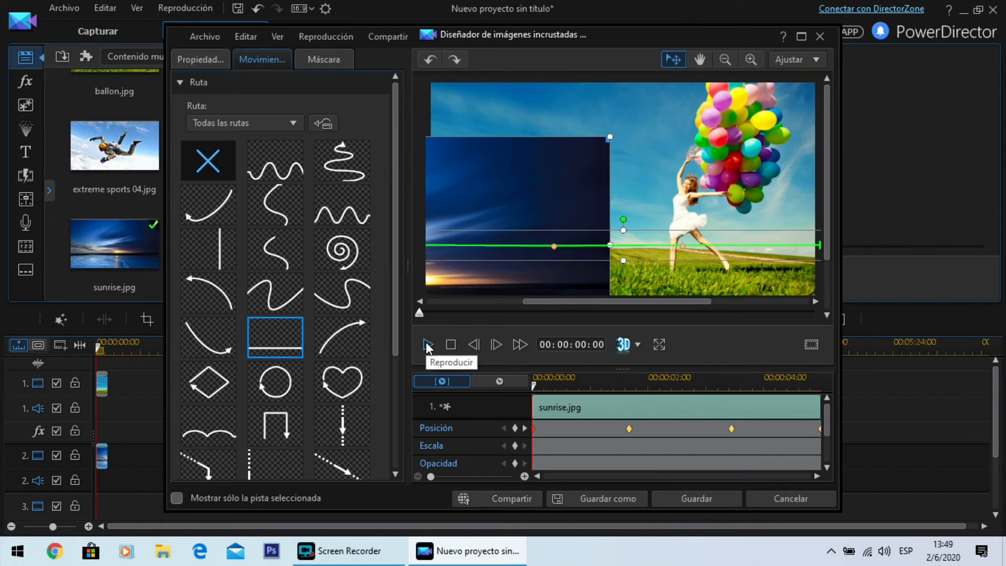
left_click(207, 164)
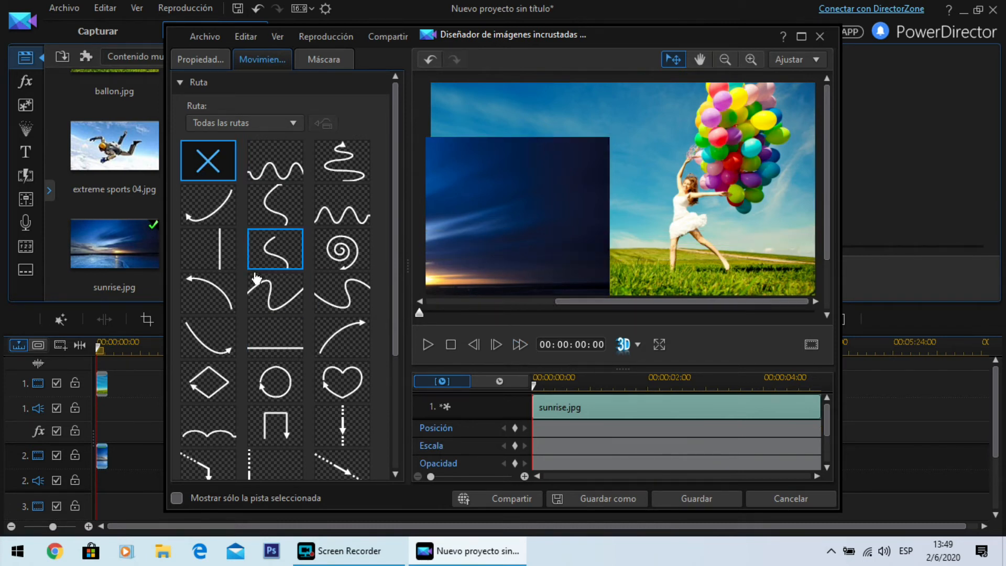
Try the slanted oval loop path and the circular motion path on the sunrise overlay, previewing the circular movement.
scroll(255, 278, "down", 3)
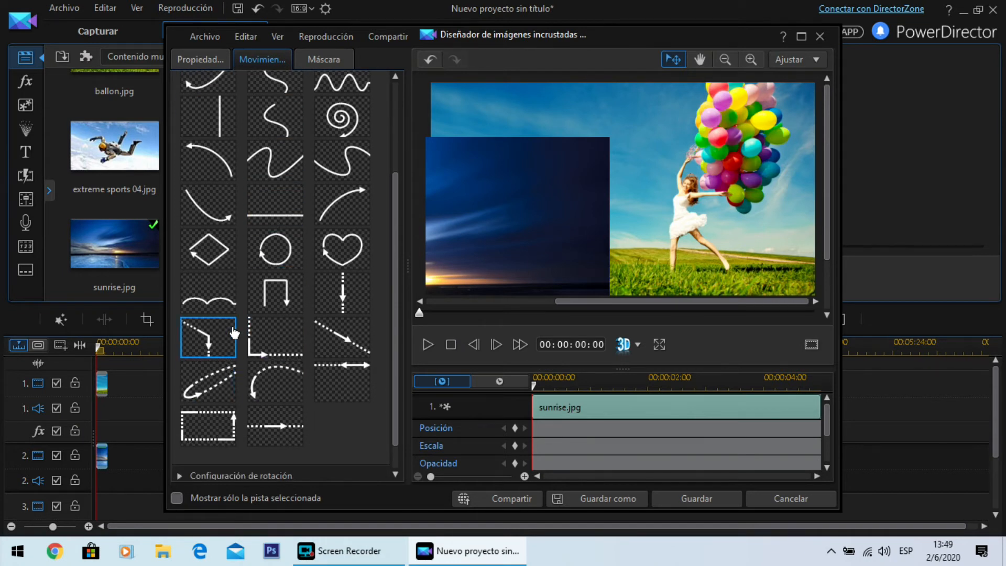
left_click(213, 385)
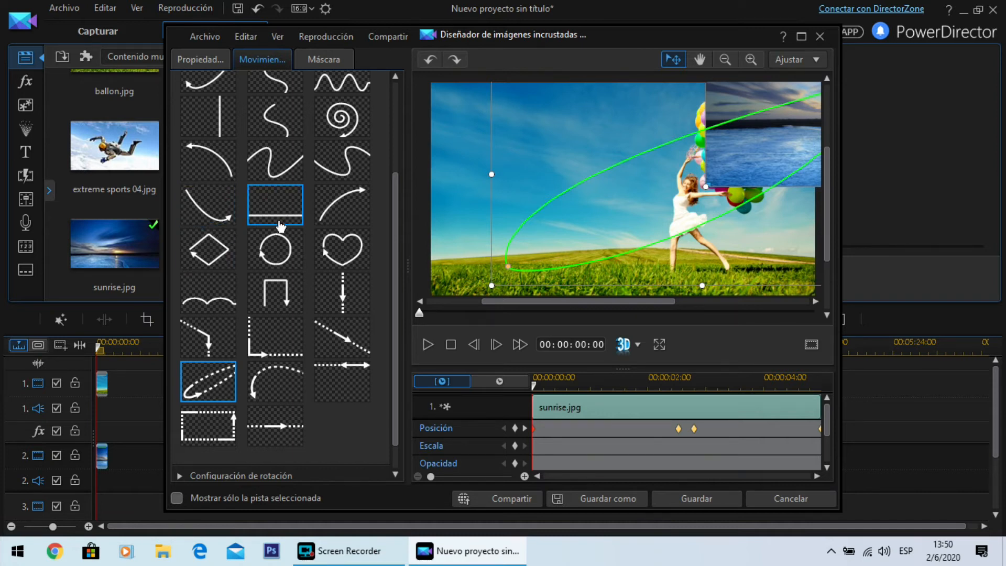
left_click(268, 251)
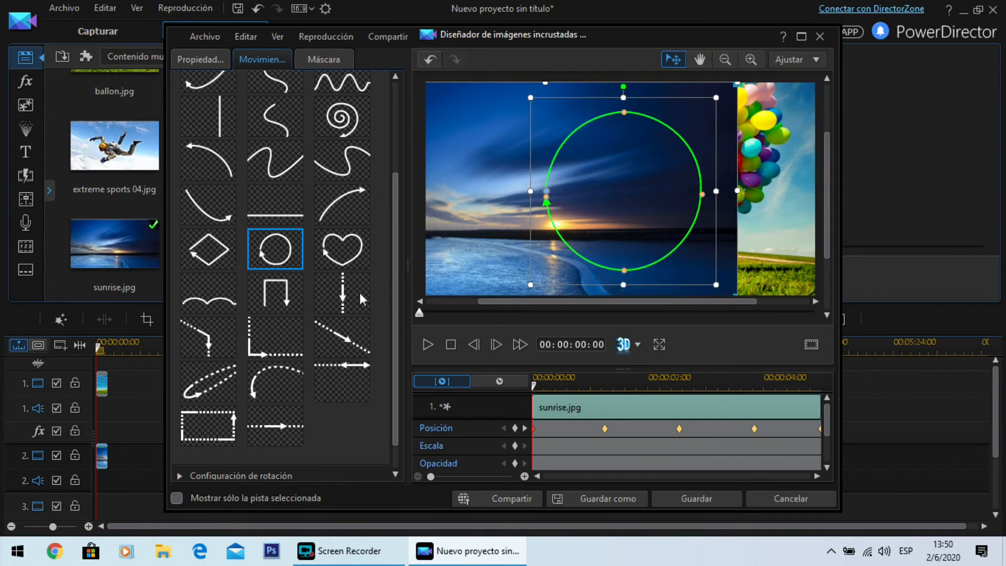
left_click(427, 344)
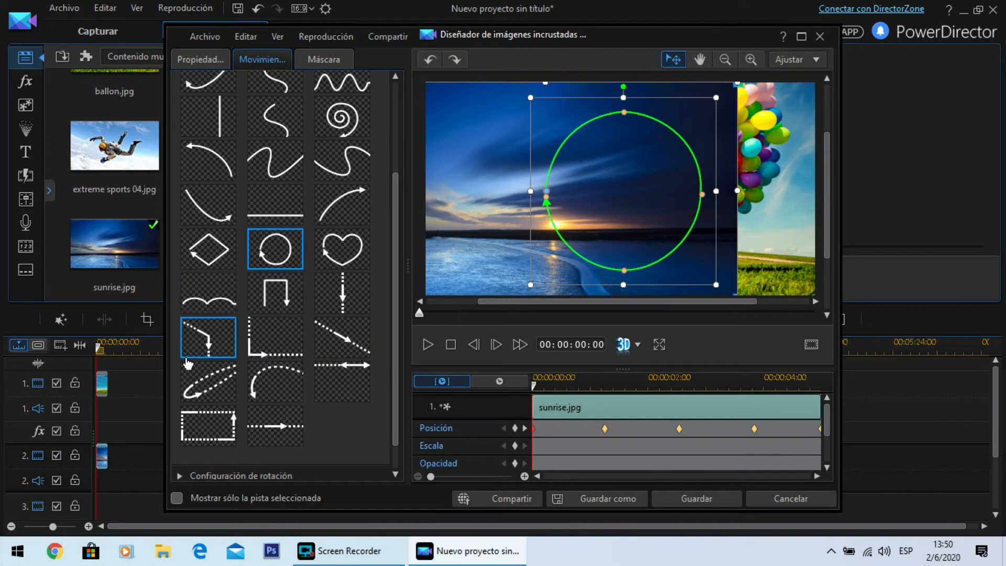
Preview the dotted diagonal motion path on the sunrise overlay and try the dotted arc path.
left_click(342, 341)
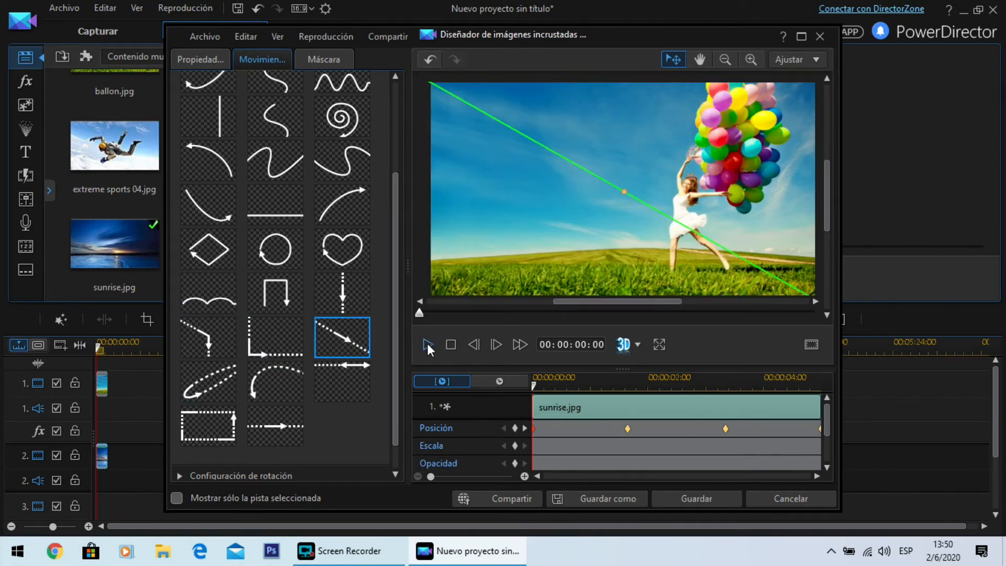
left_click(427, 343)
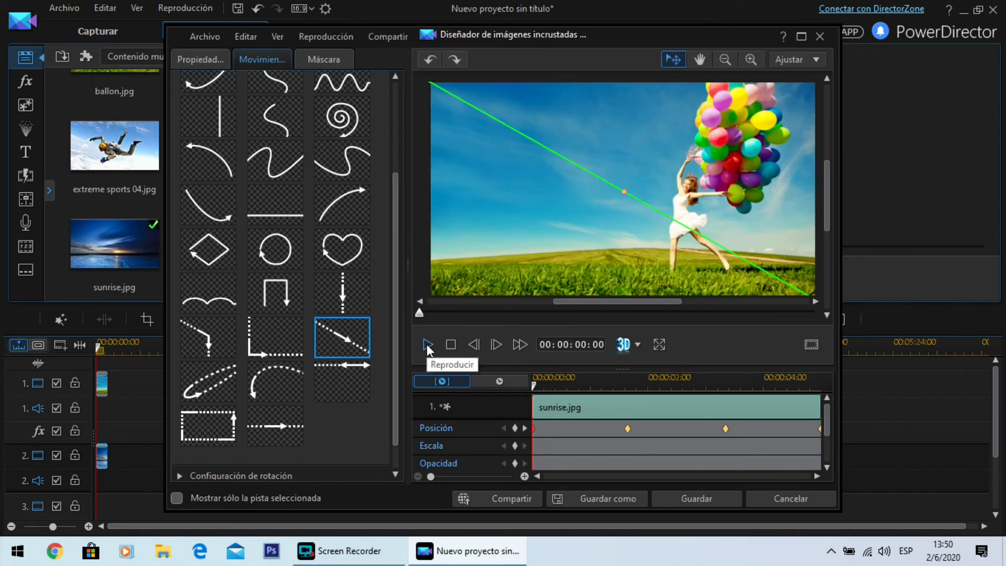
left_click(427, 344)
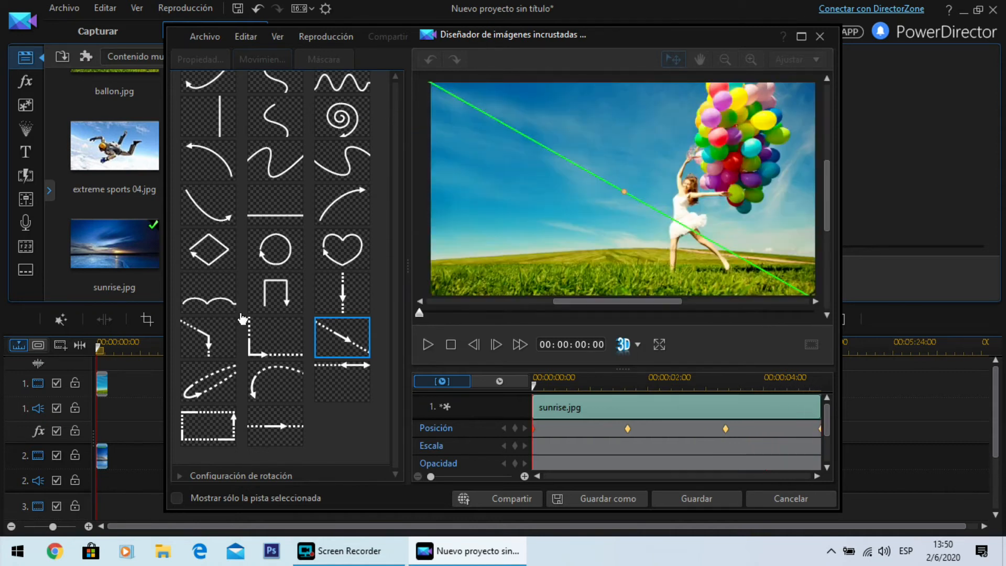
left_click(274, 380)
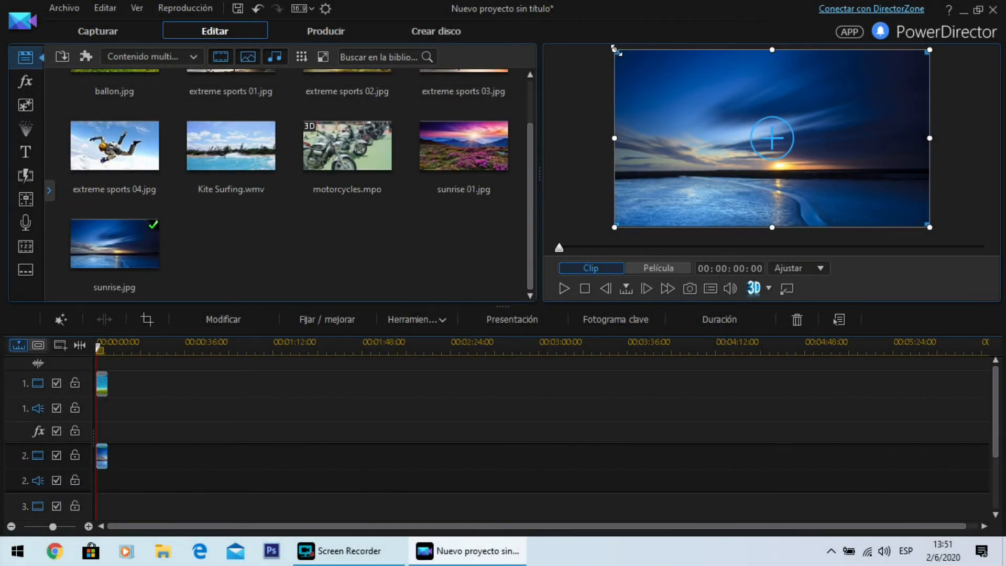
Shrink the sunrise overlay, place it tilted in the upper-left sky of the balloon image, and enable its border in the designer.
left_click_drag(616, 51, 804, 155)
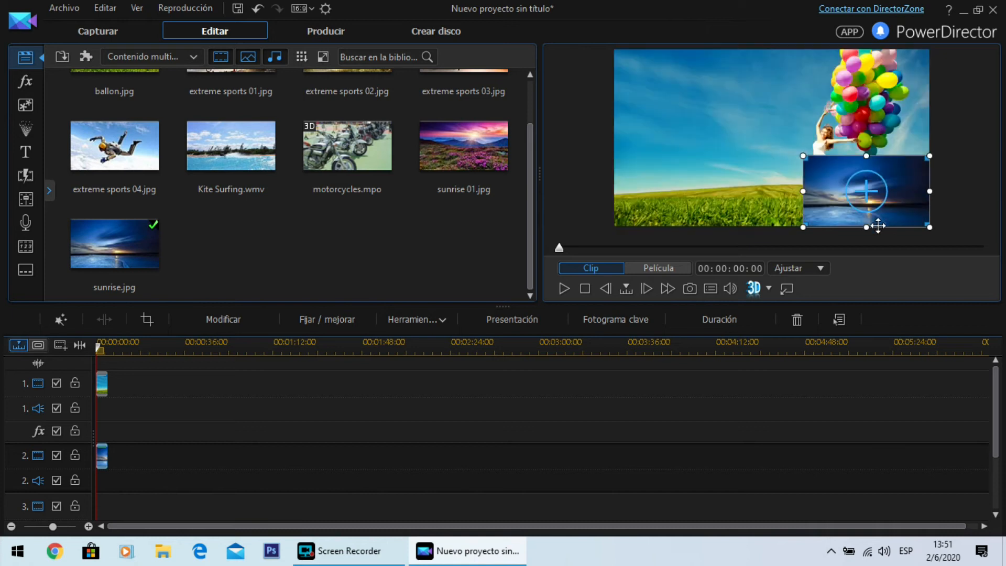
left_click_drag(889, 220, 696, 105)
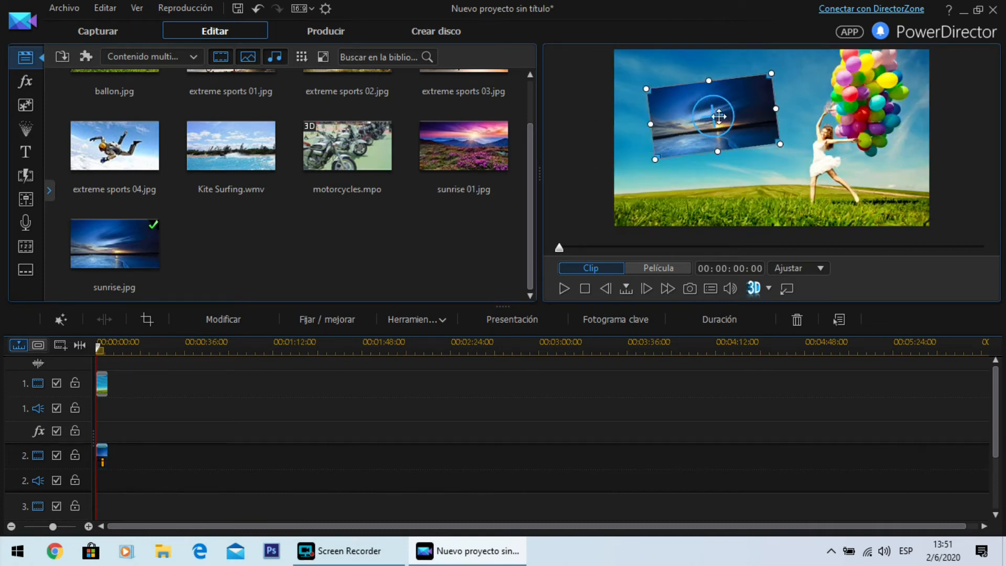
double_click(104, 456)
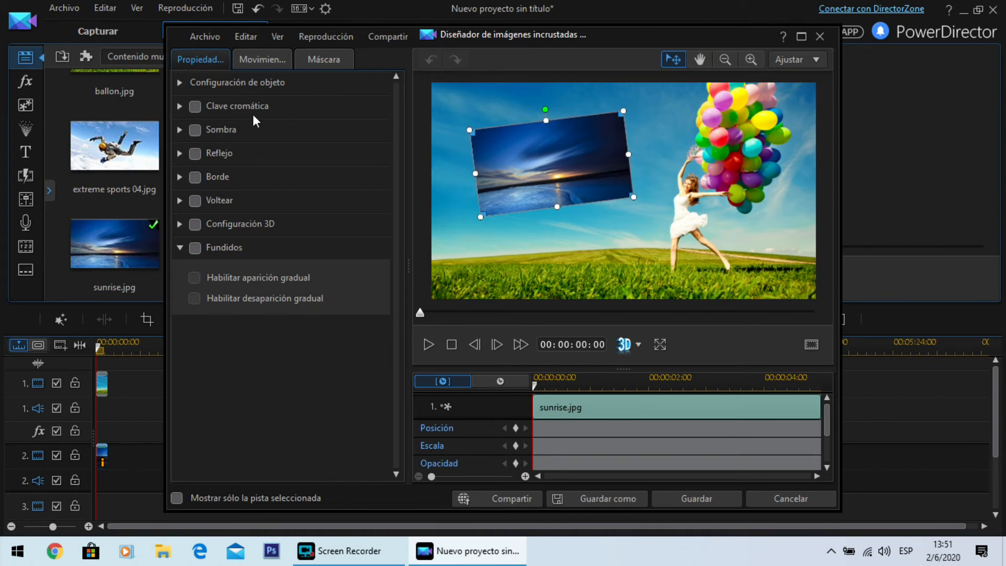
left_click(191, 178)
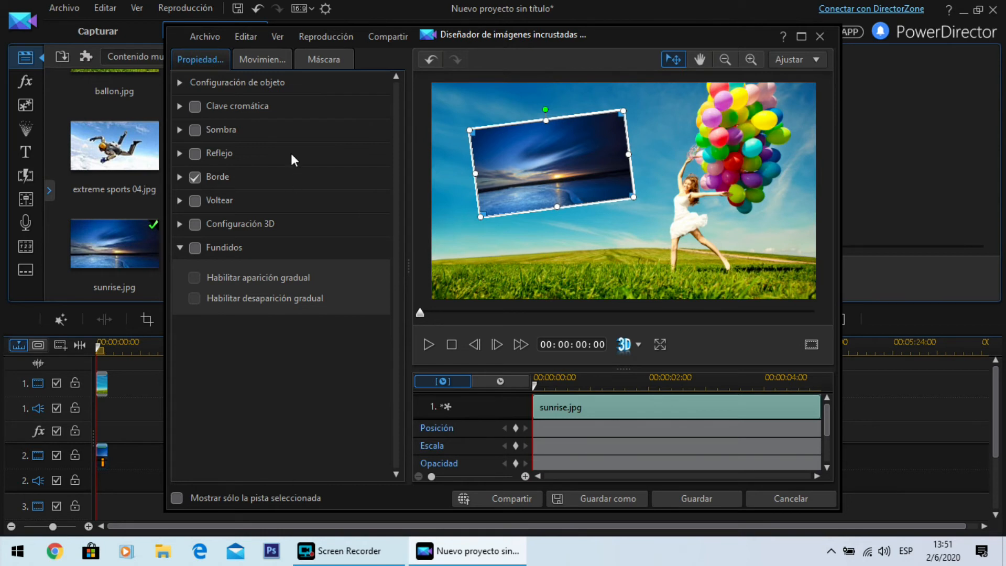
Try the dotted rectangular motion path on the bordered sunrise overlay and preview the movement.
left_click(248, 57)
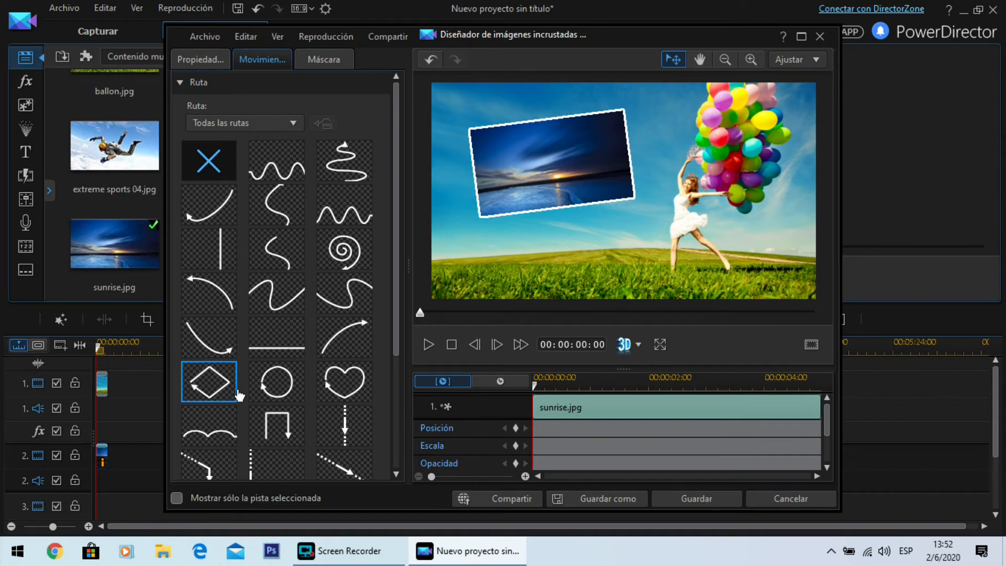
scroll(230, 393, "down", 4)
scroll(240, 395, "down", 1)
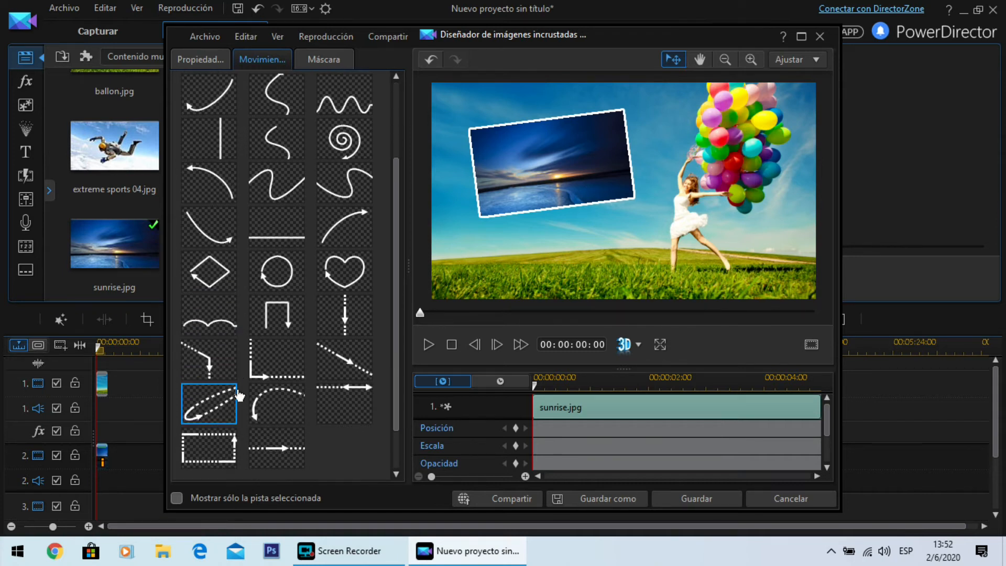
left_click(207, 453)
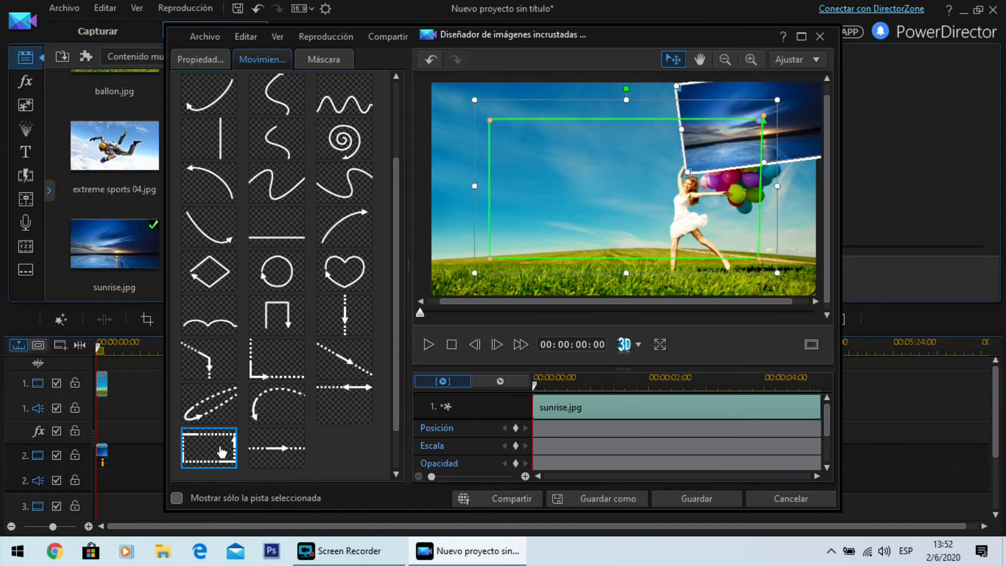
left_click(428, 345)
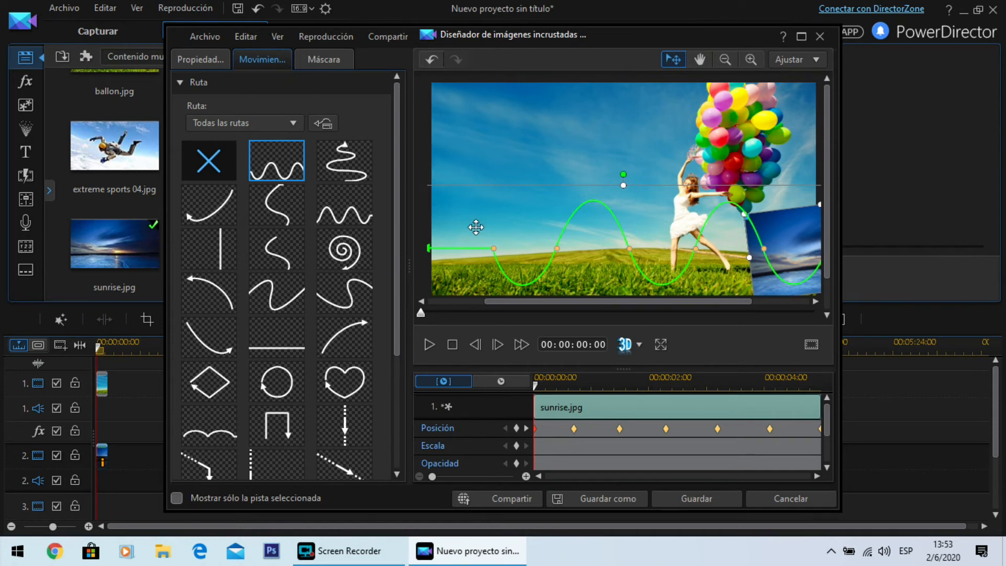
Reshape the wavy motion path by raising its first two inner points and lowering the third, and preview the overlay's movement.
left_click_drag(495, 249, 486, 215)
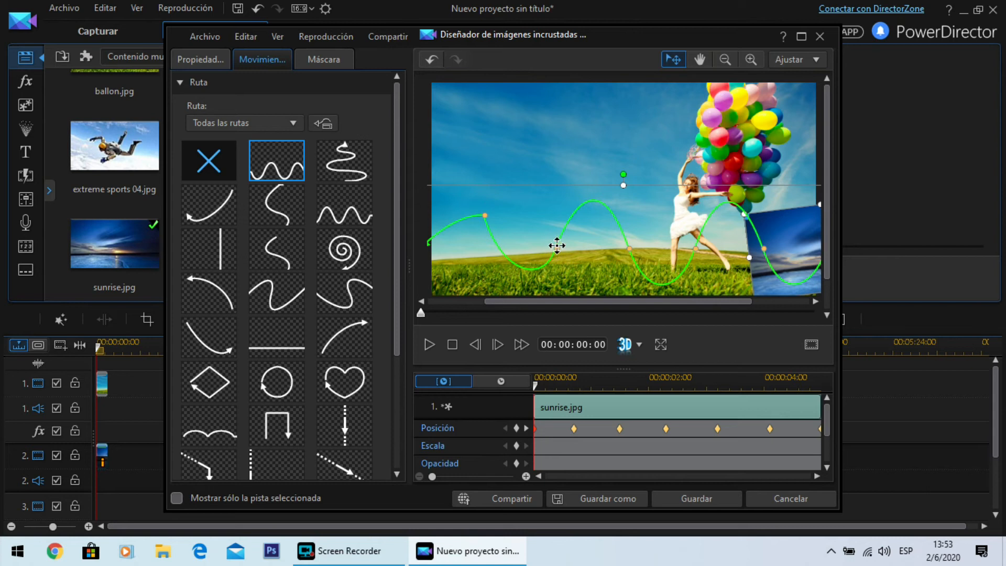
left_click_drag(557, 251, 562, 214)
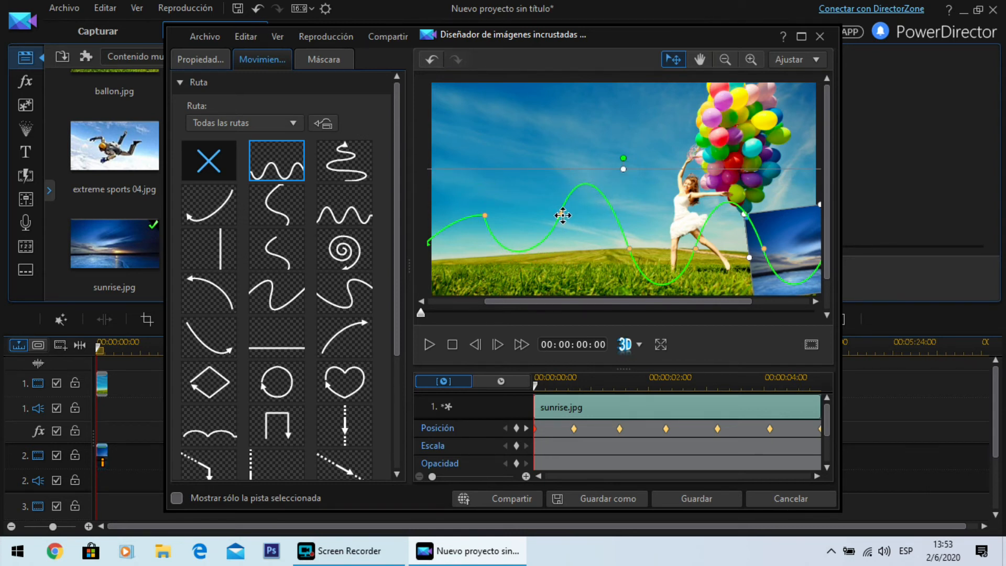
left_click_drag(562, 215, 567, 179)
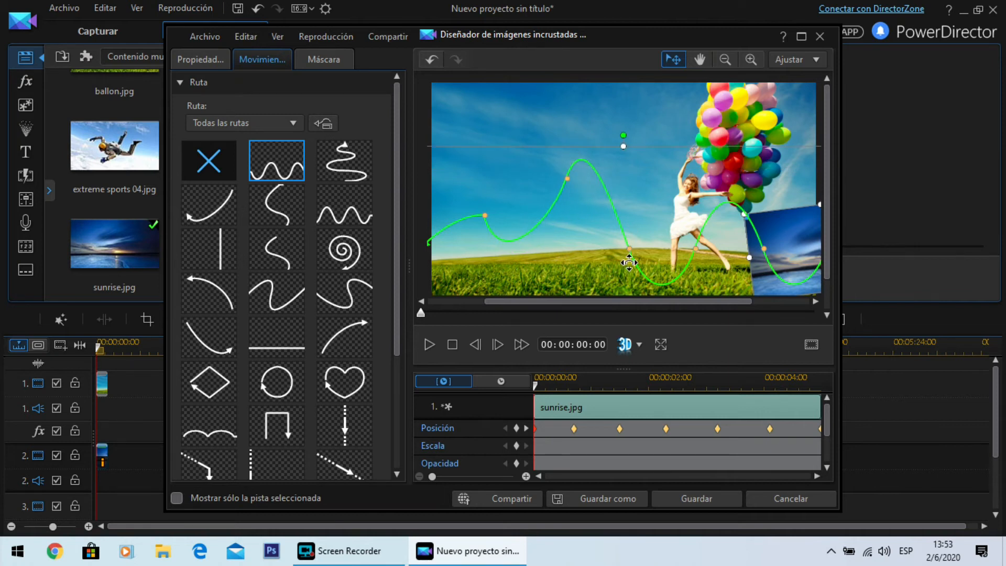
left_click_drag(631, 249, 610, 269)
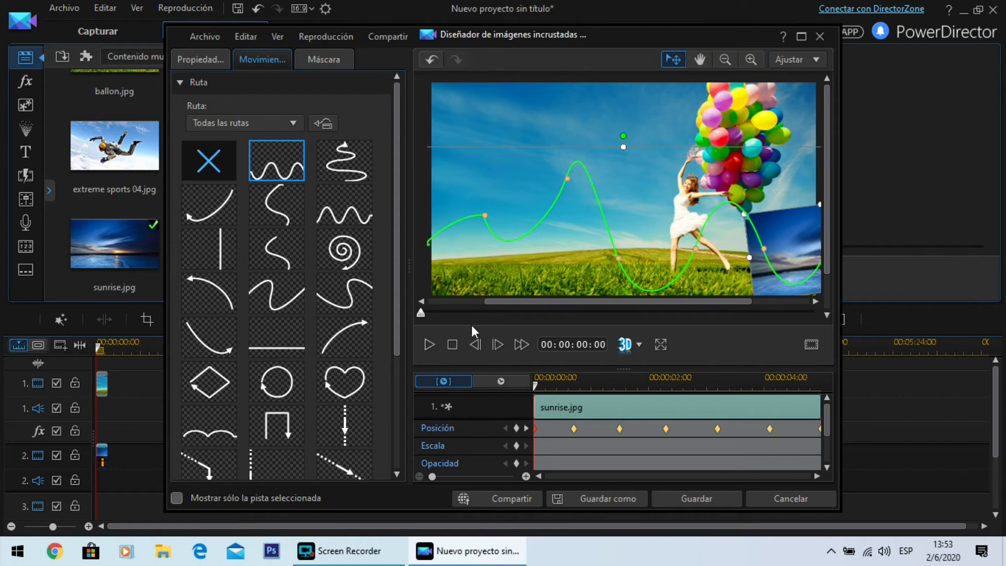
left_click(430, 343)
Switch to the circular motion path without saving the wave, stretch it into a wide open loop across the image, and preview it.
left_click(291, 393)
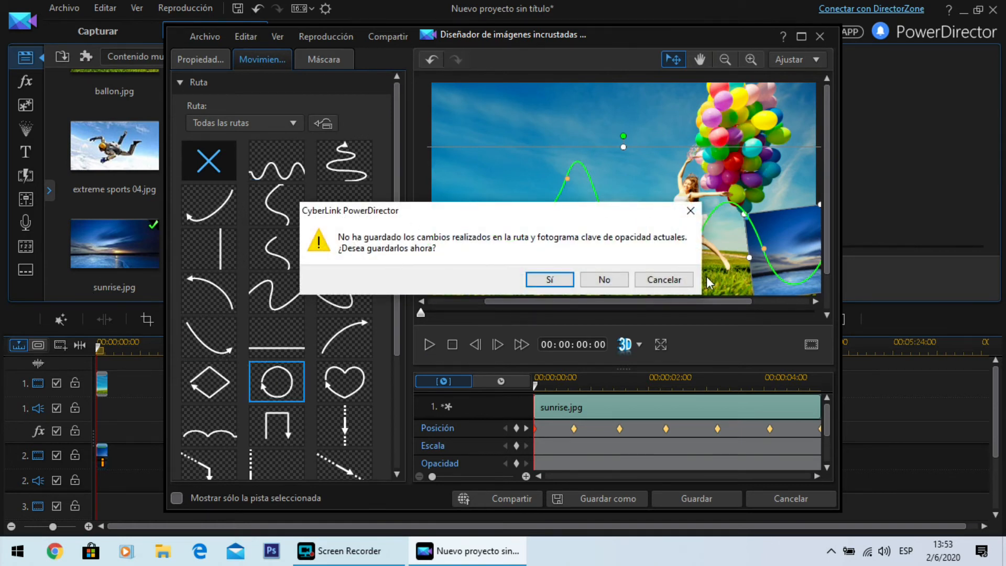
left_click(605, 280)
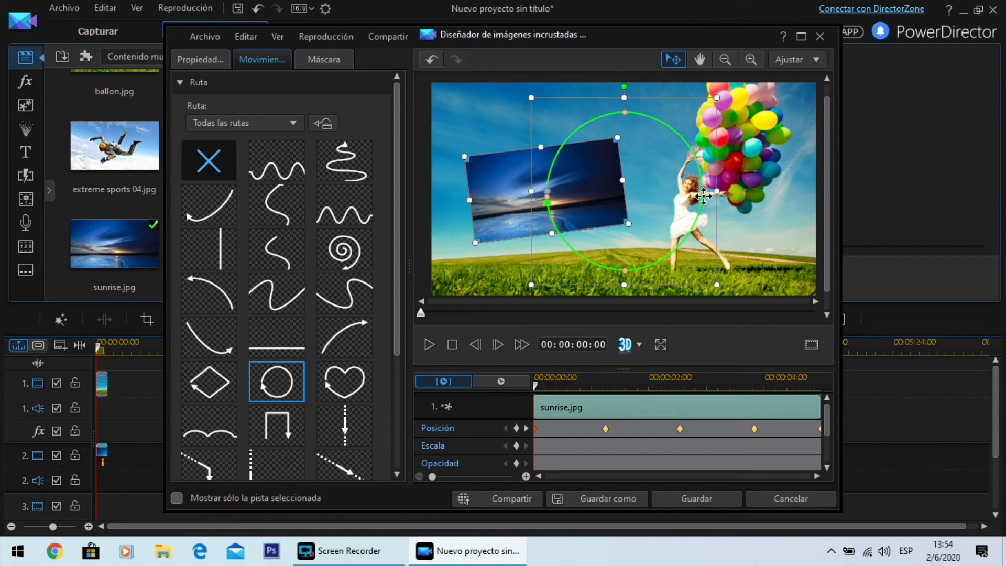
left_click_drag(704, 194, 760, 195)
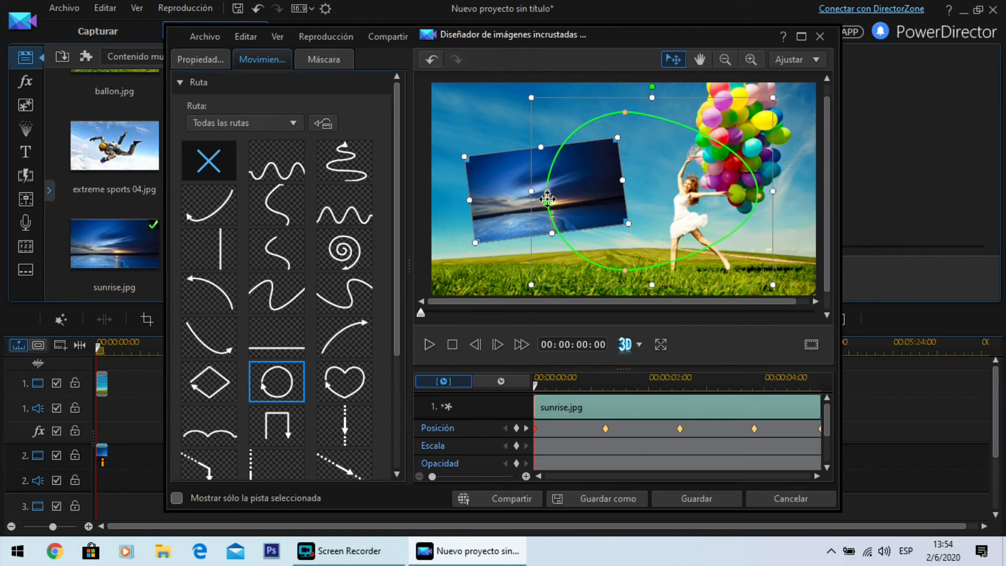
left_click_drag(546, 198, 456, 96)
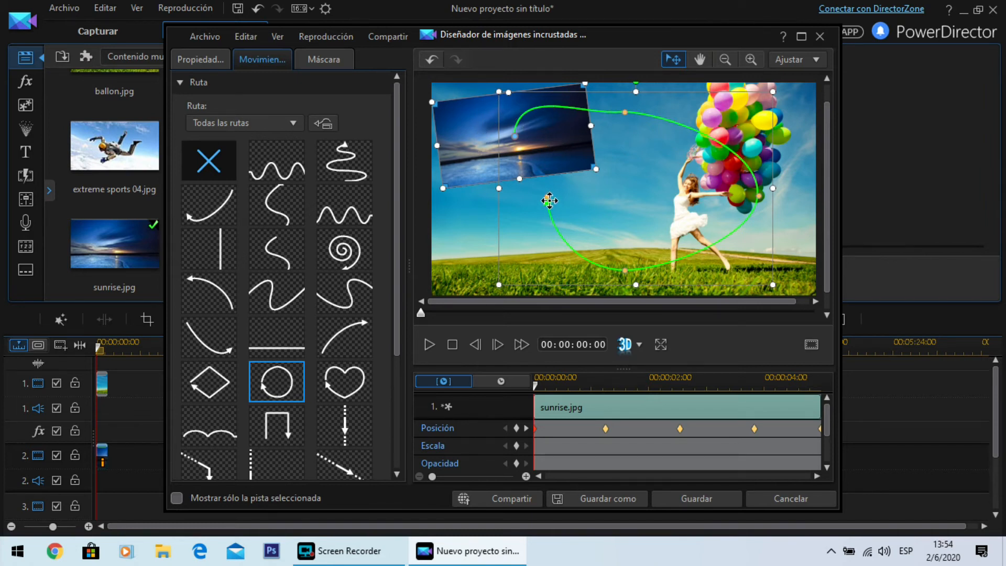
left_click_drag(546, 198, 408, 327)
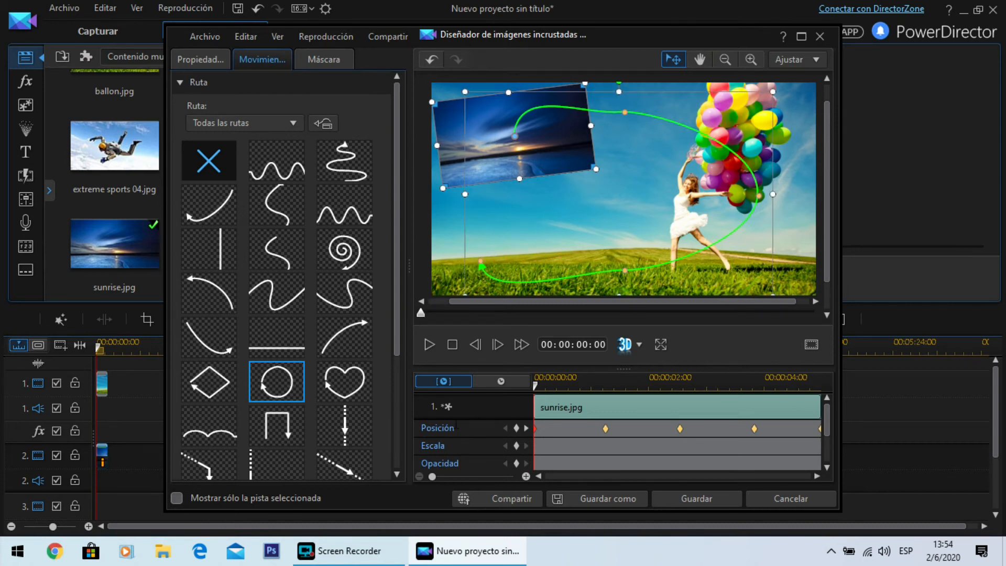
left_click(429, 345)
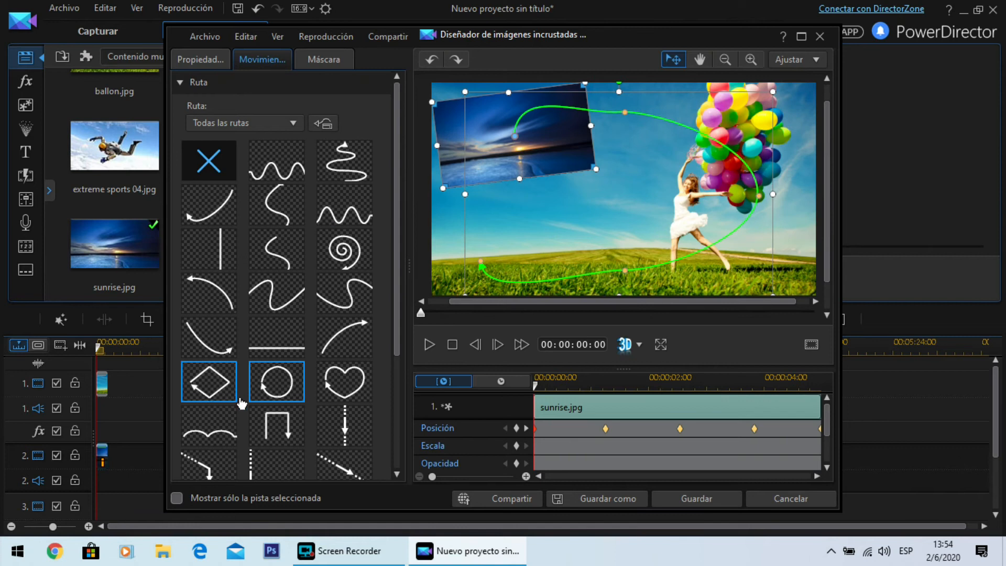
Remove the reshaped path without saving it, apply the original circular motion path again, and preview the movement.
left_click(223, 172)
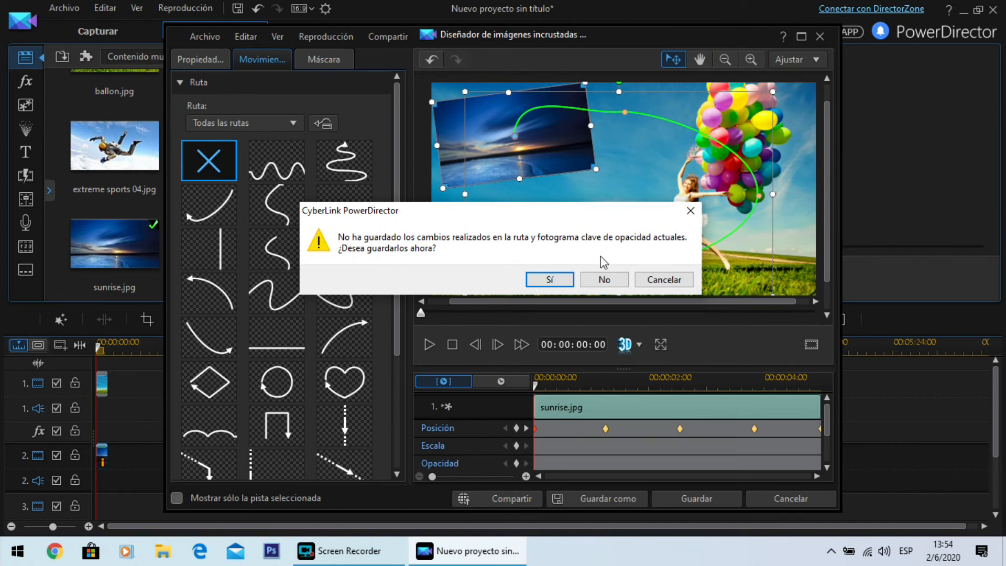
left_click(603, 281)
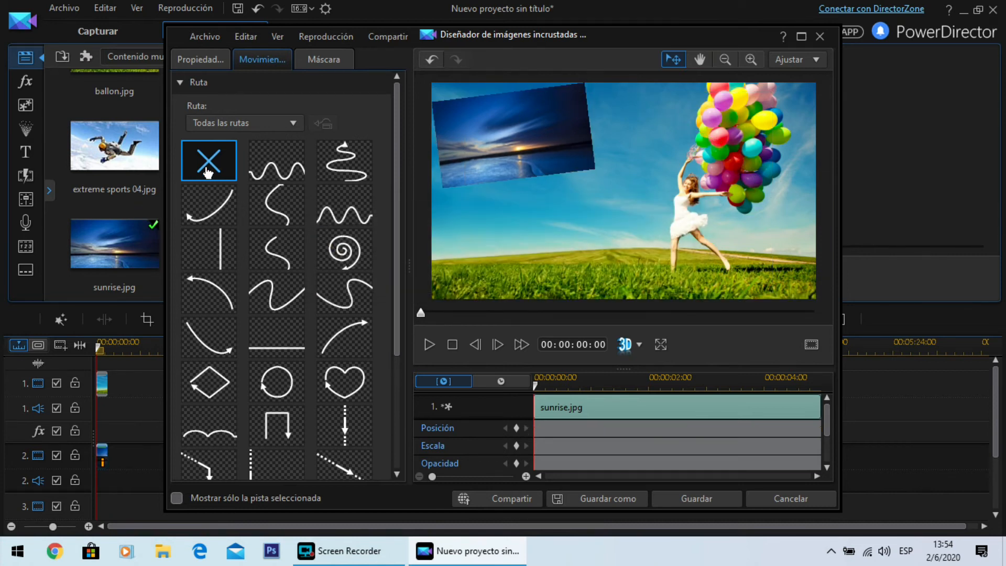
left_click(272, 380)
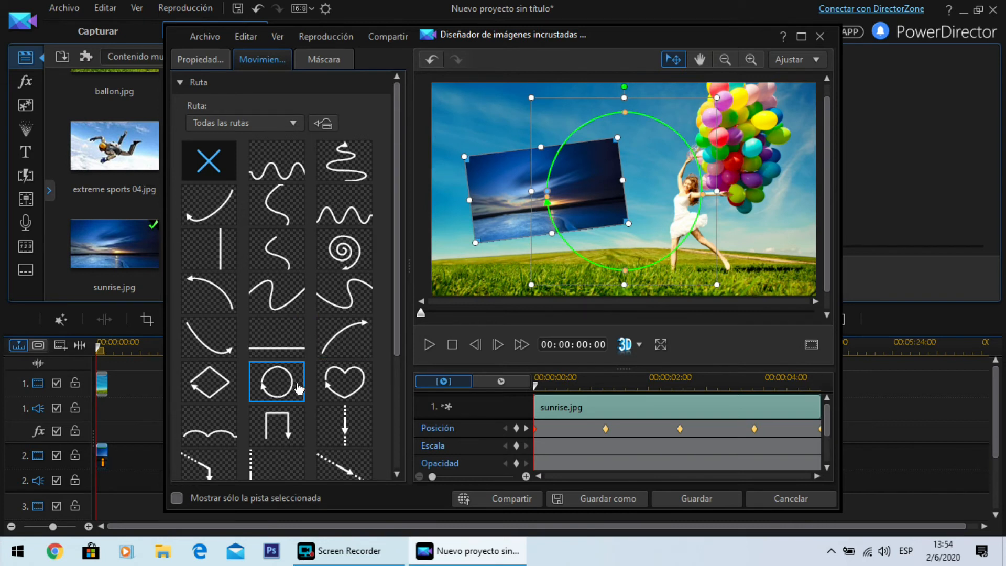
left_click(429, 345)
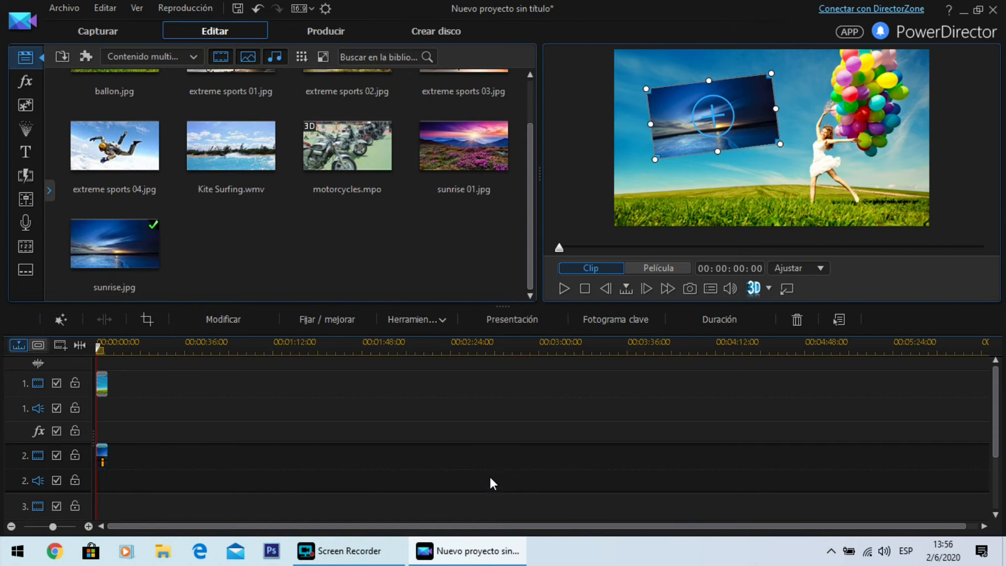
Open the sunrise overlay on track 2 in the picture-in-picture designer and apply the rounded rectangle mask.
double_click(102, 454)
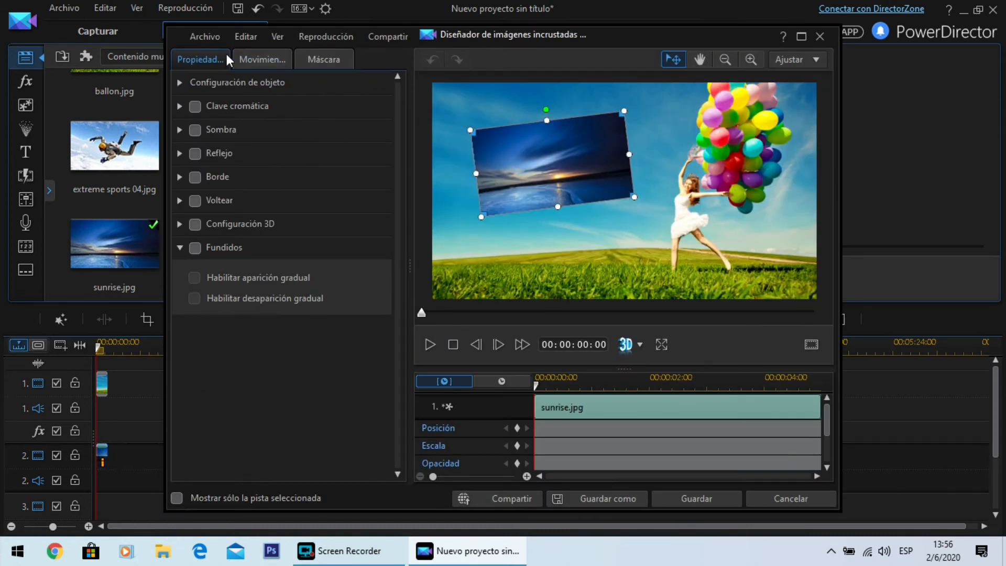
left_click(330, 61)
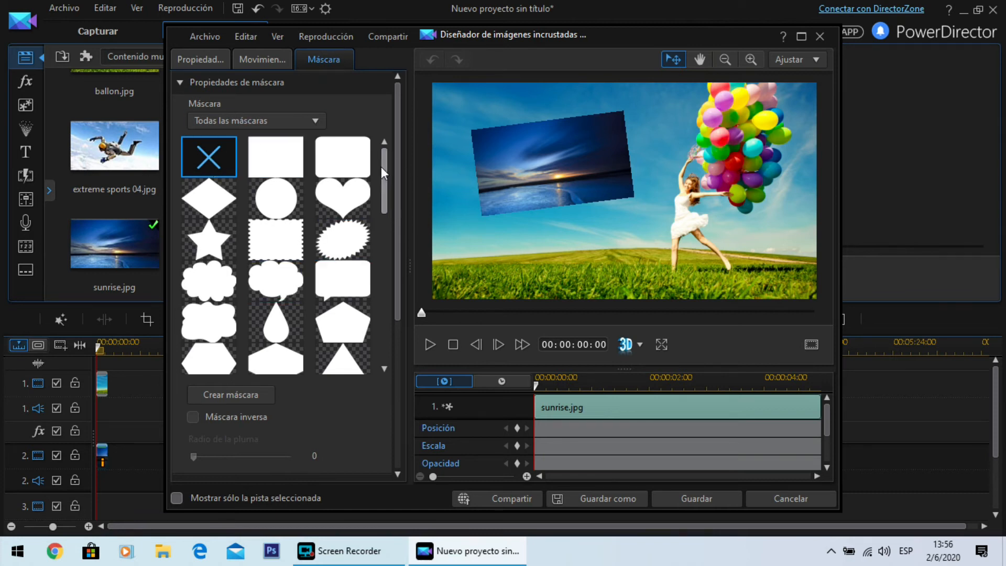
mouse_move(383, 168)
left_mouse_down()
mouse_move(378, 341)
mouse_move(391, 171)
left_mouse_up()
left_click(343, 167)
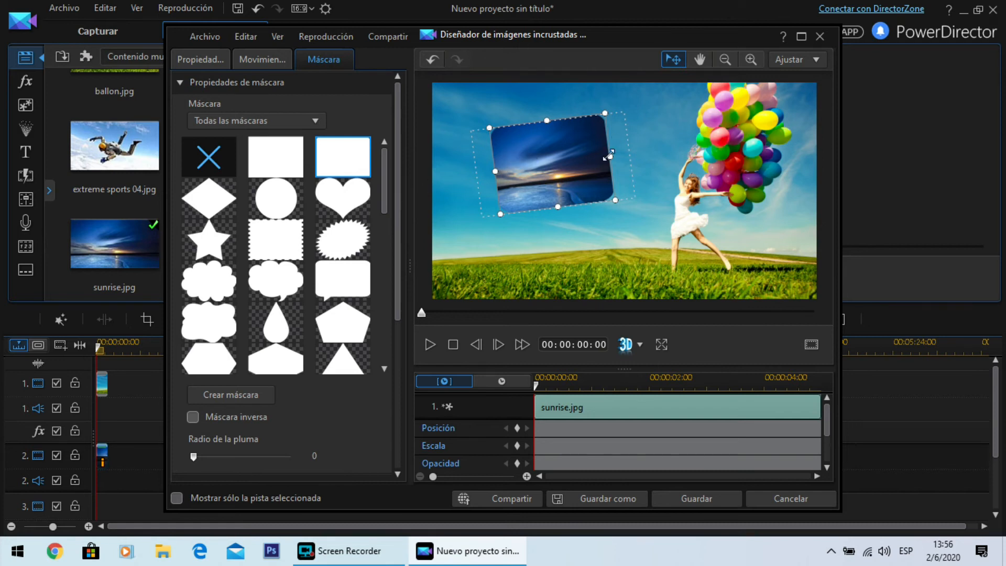
Unlock the mask's aspect ratio and set its scale to 0.818 wide and 0.629 high.
scroll(295, 309, "down", 4)
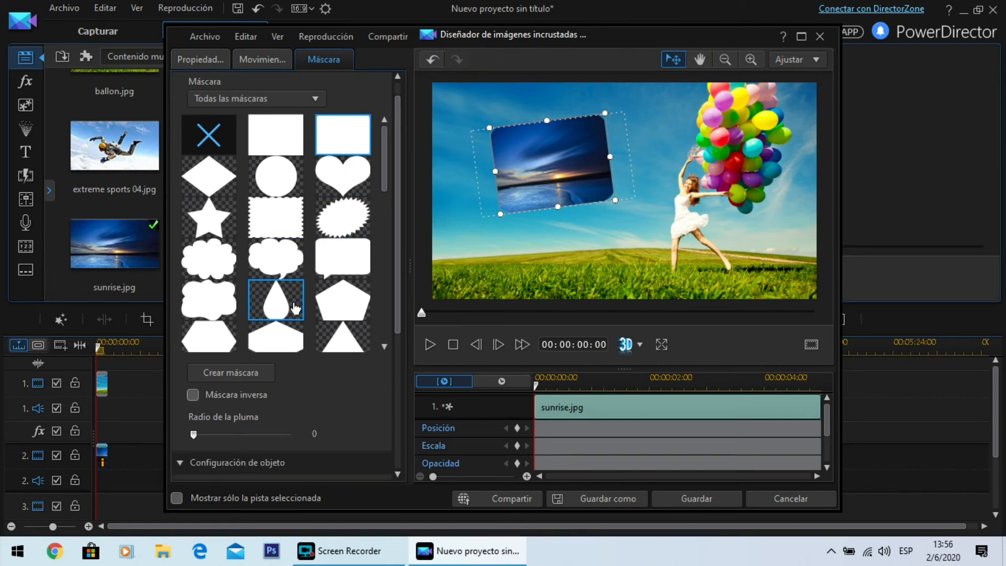
scroll(293, 303, "down", 7)
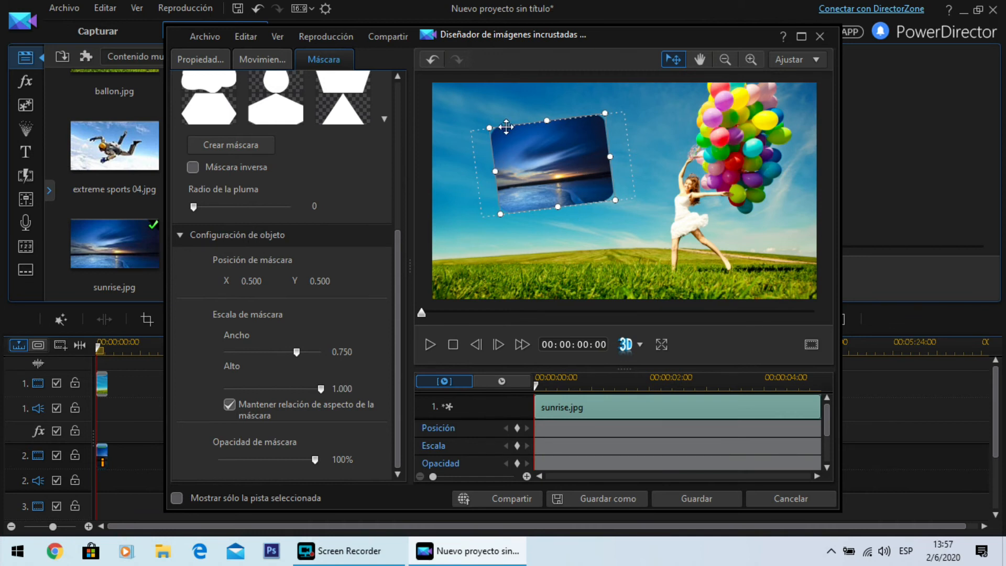
left_click(202, 62)
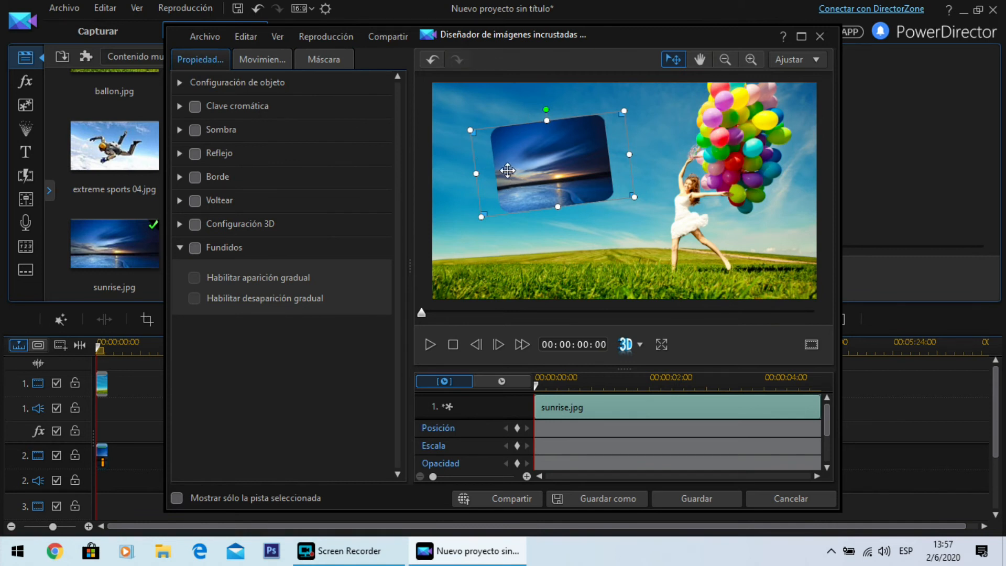
left_click(324, 59)
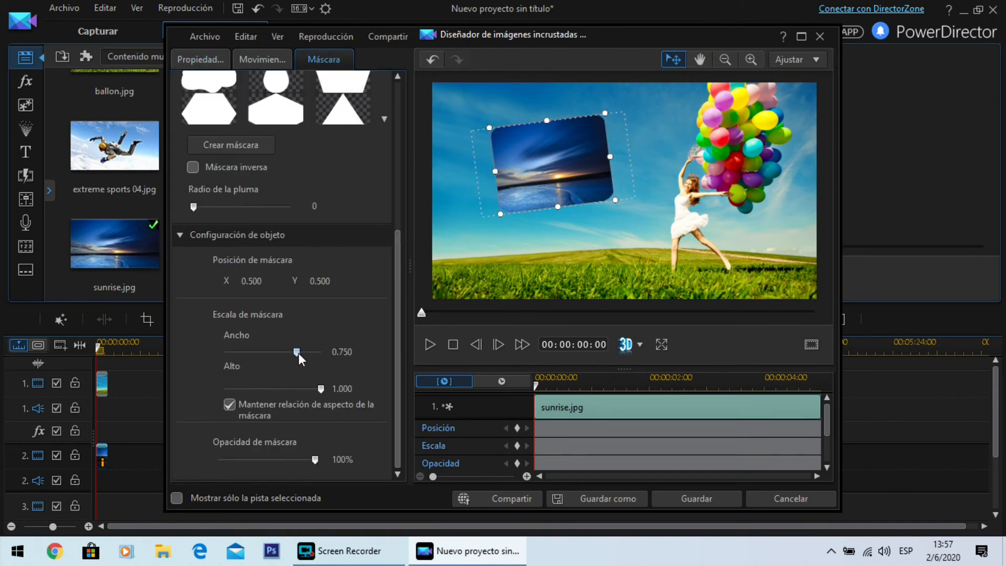
mouse_move(296, 353)
left_mouse_down()
mouse_move(270, 353)
mouse_move(298, 353)
left_mouse_up()
left_click_drag(296, 355, 299, 391)
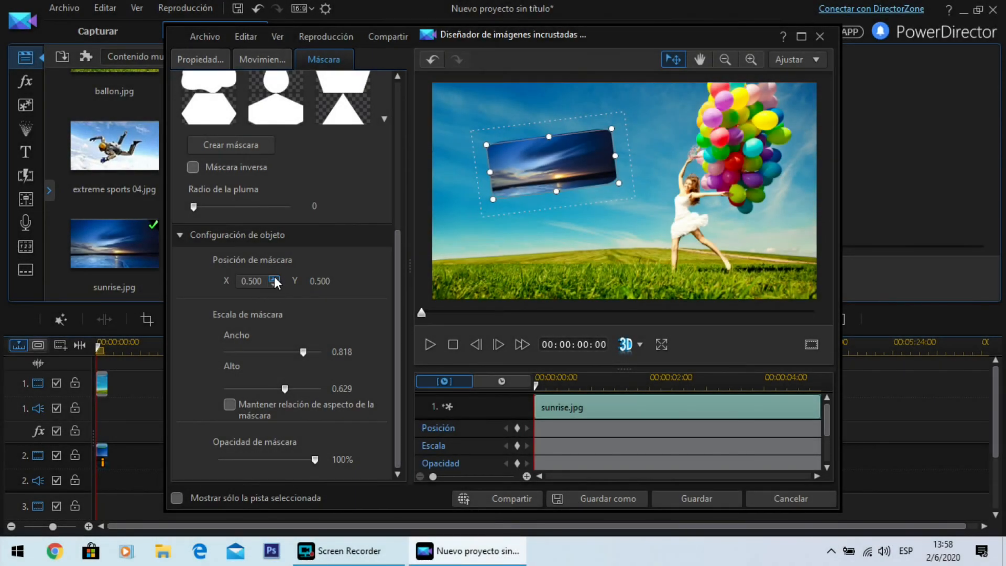
Move the mask to X 0.428, Y 0.597 within the sunrise overlay and enlarge it from its upper-right corner.
left_click(274, 278)
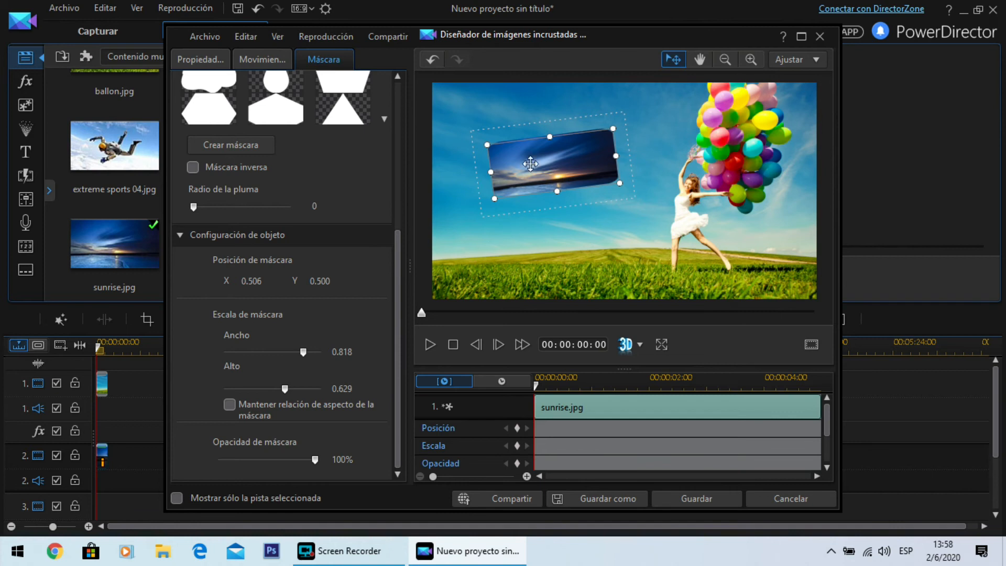
mouse_move(531, 161)
left_mouse_down()
mouse_move(543, 168)
mouse_move(521, 154)
left_mouse_up()
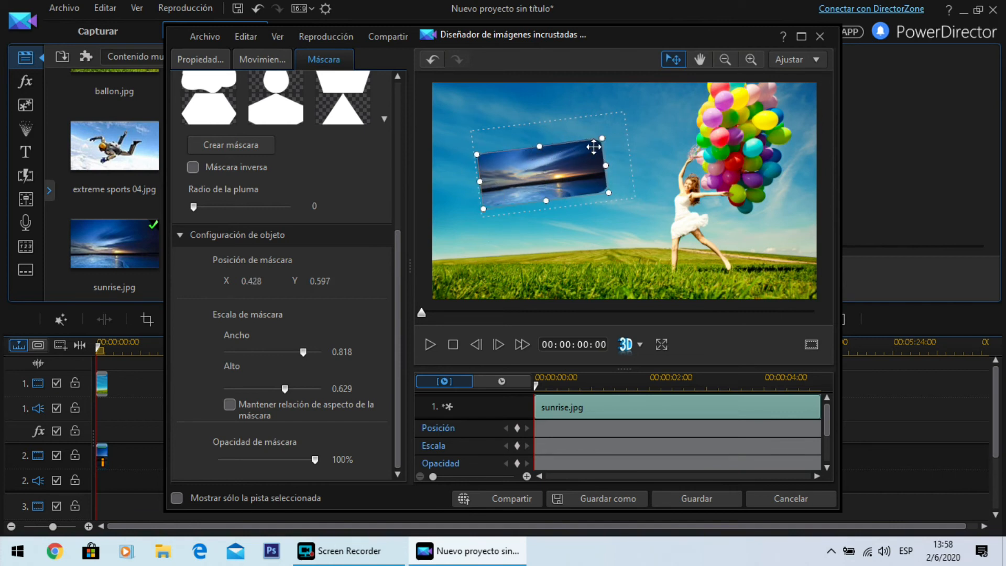
left_click_drag(602, 138, 624, 127)
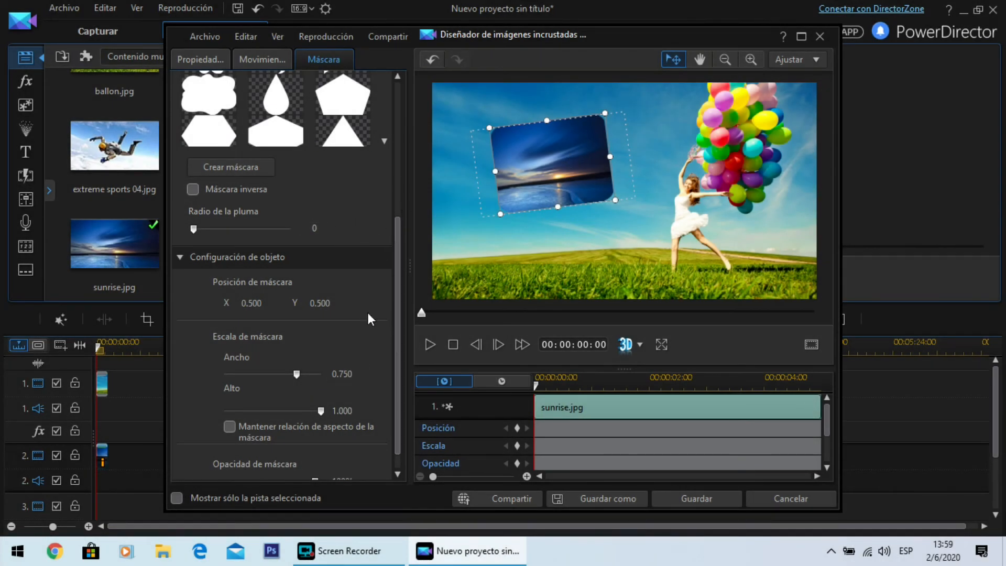
Remove the rounded rectangle mask and try the diamond, heart, circle, star, cloud and teardrop masks on the sunrise overlay.
scroll(367, 311, "up", 5)
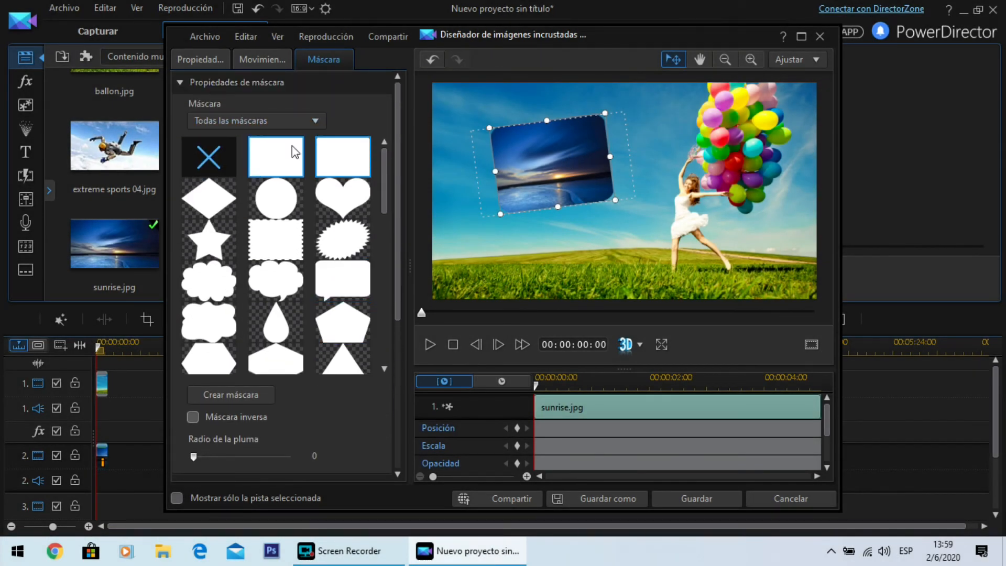
left_click(212, 159)
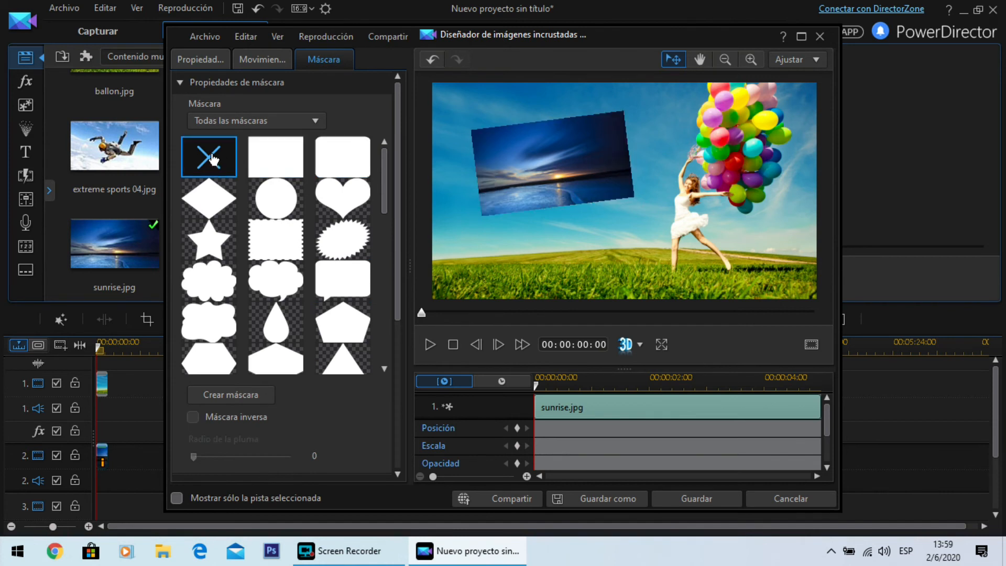
left_click(211, 203)
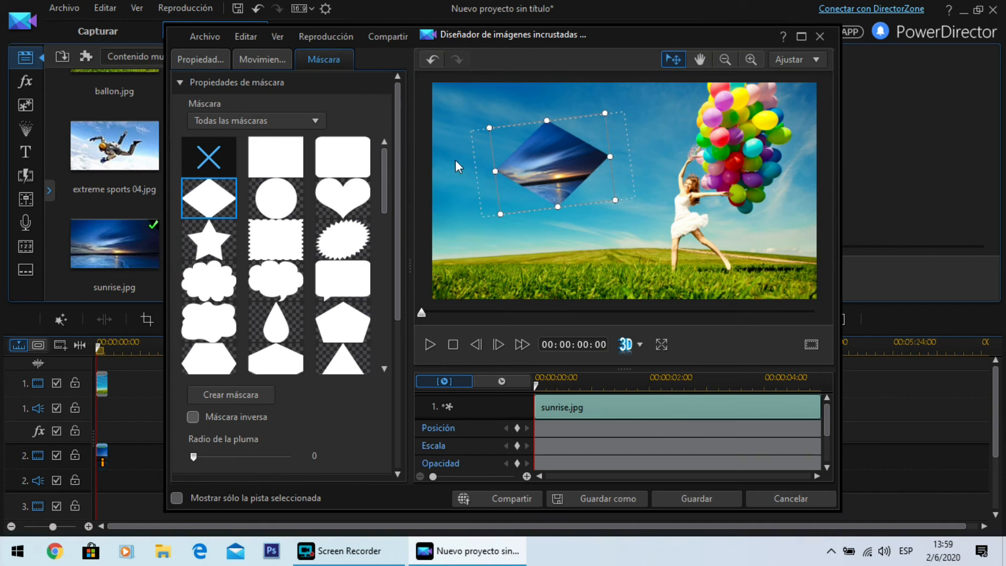
left_click(339, 200)
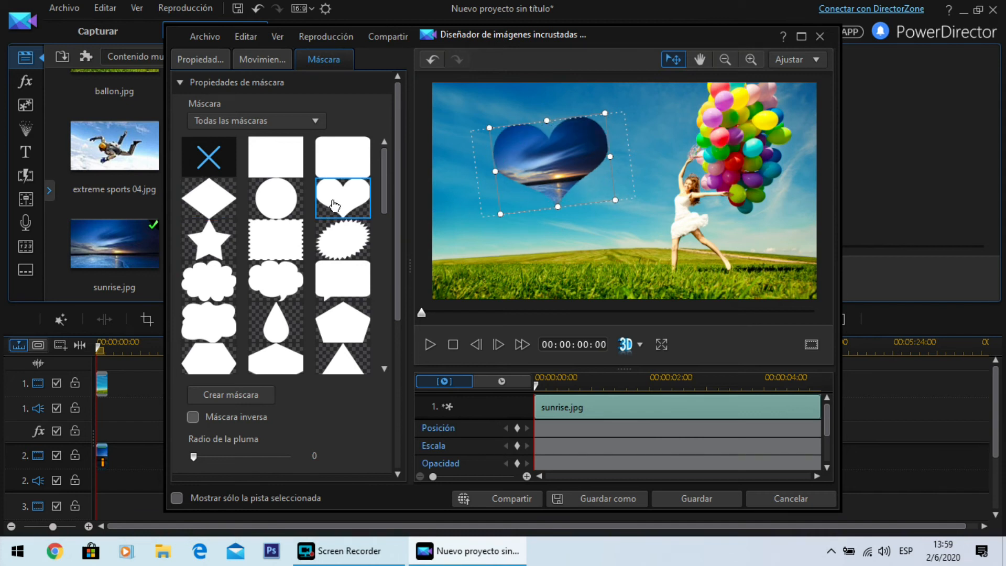
left_click(297, 205)
left_click(224, 206)
left_click(210, 242)
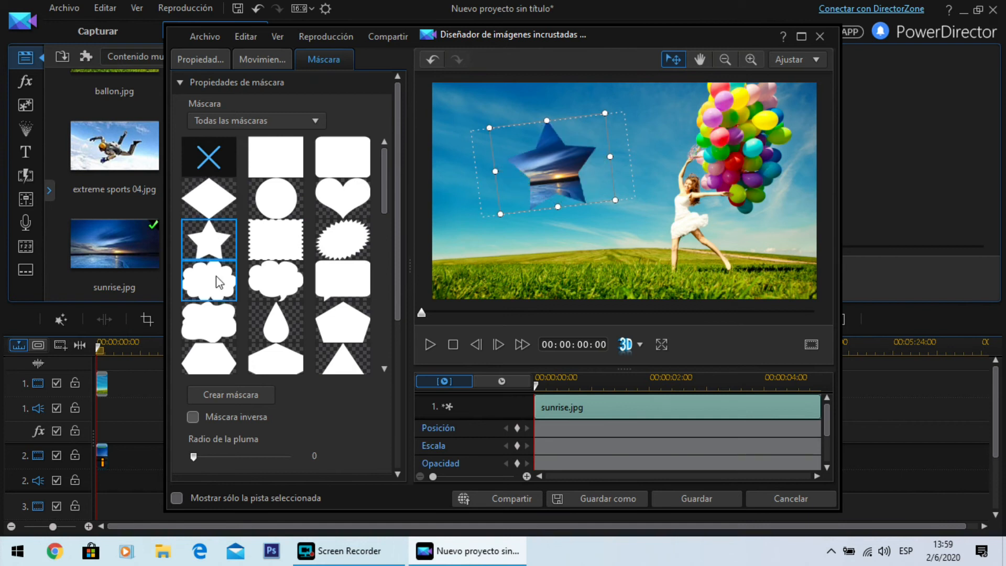
left_click(213, 288)
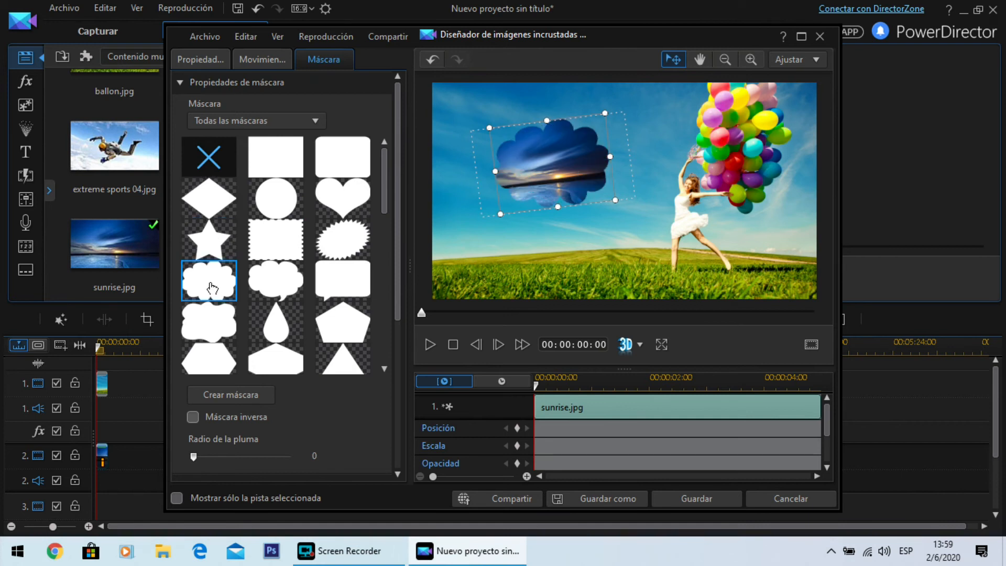
left_click(272, 326)
Apply the rounded five-petal flower mask, beside the pointed-petal one, to the sunrise overlay.
scroll(272, 325, "down", 1)
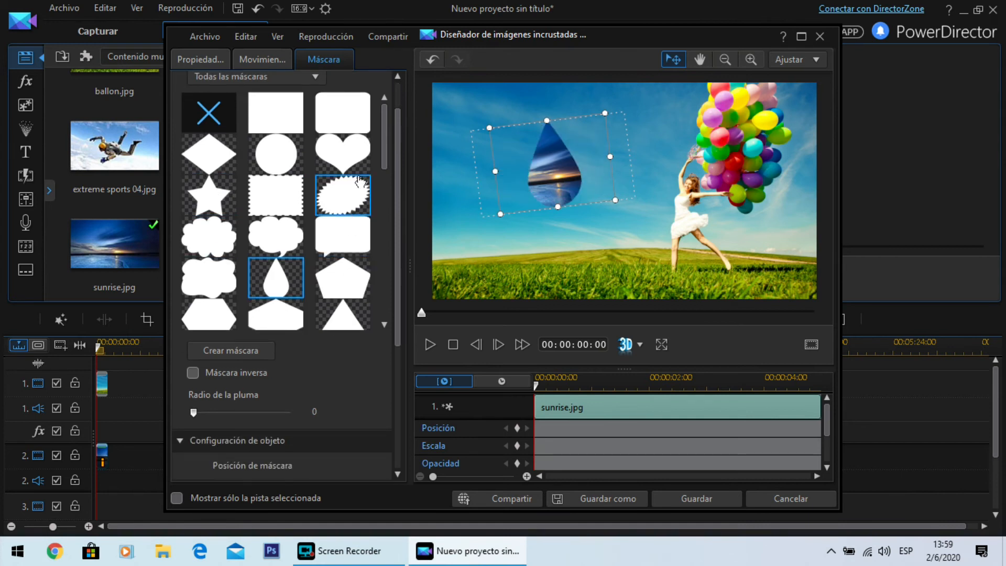
mouse_move(381, 123)
left_mouse_down()
mouse_move(385, 190)
mouse_move(381, 125)
left_mouse_up()
left_click_drag(398, 172, 376, 224)
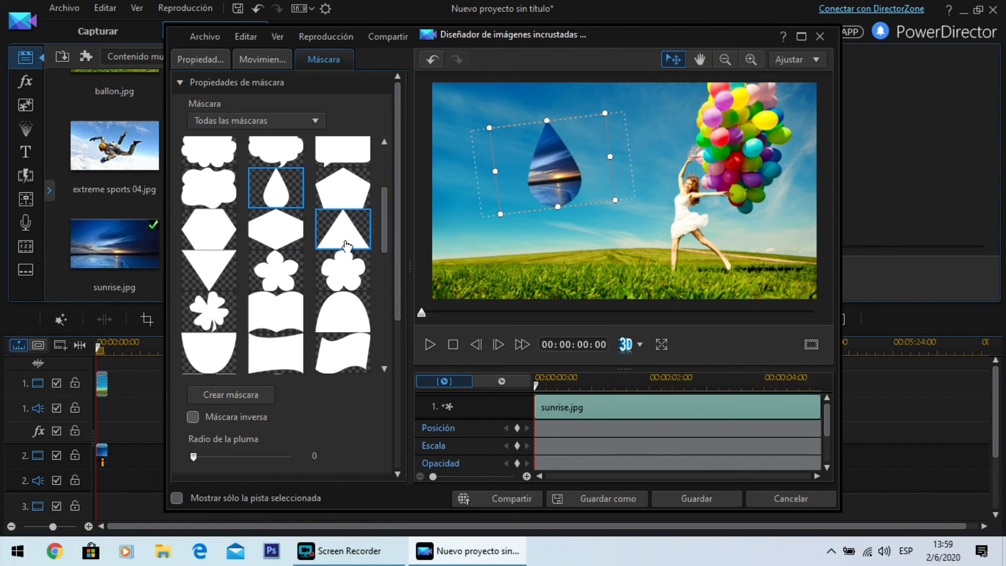
left_click(345, 274)
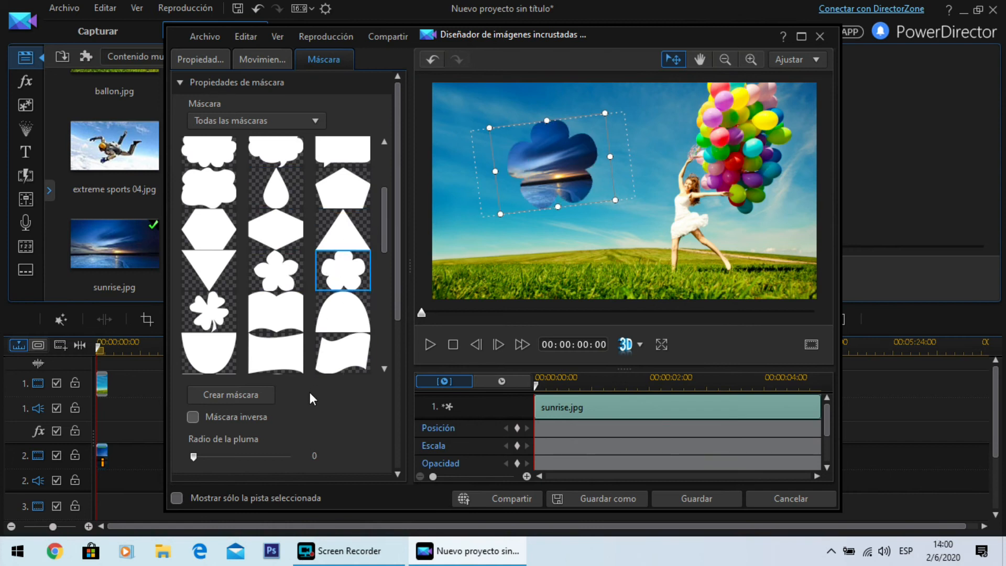
scroll(309, 392, "down", 1)
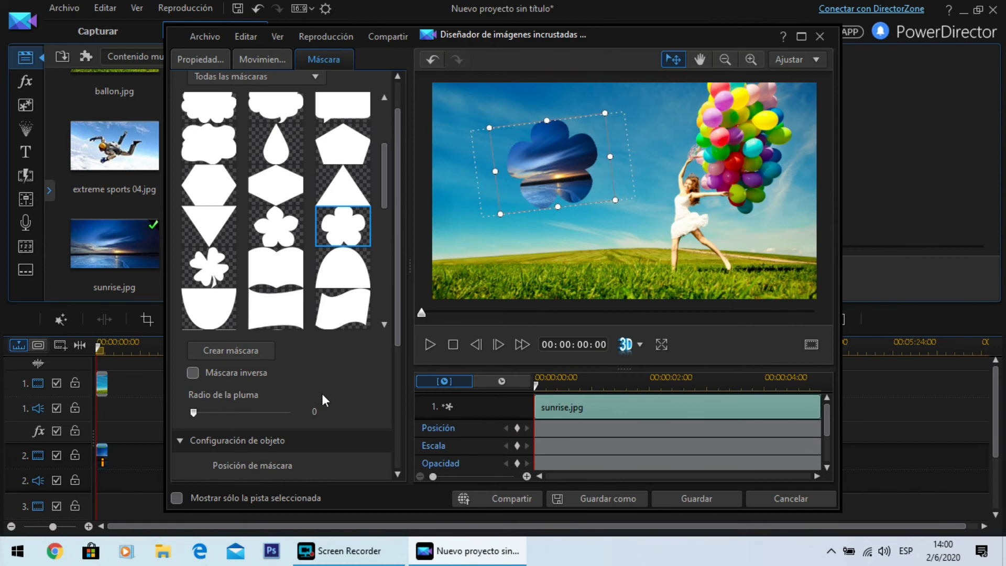
Try the flower mask's opacity at 52% and 0%, and return it to 100%.
scroll(322, 394, "down", 4)
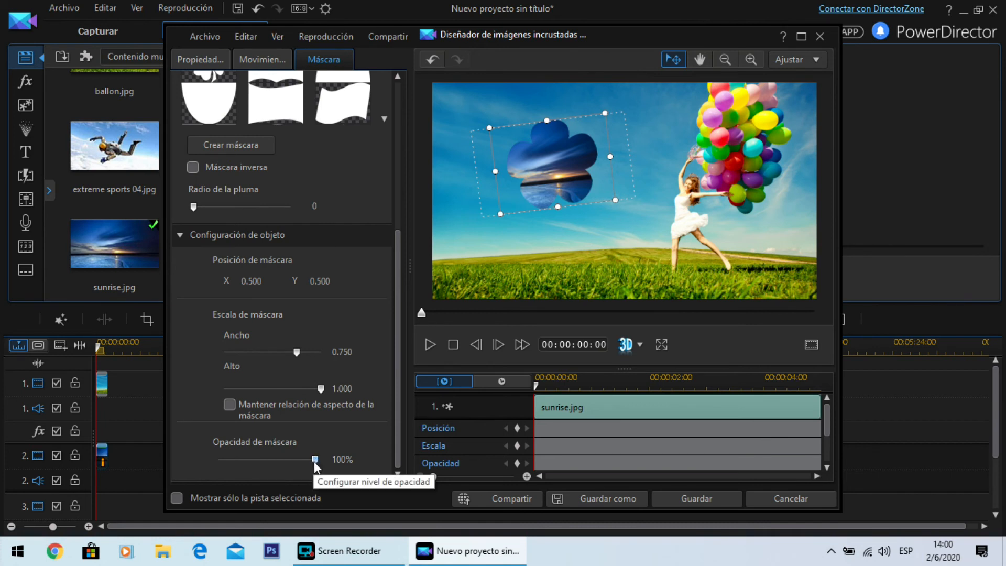
left_click_drag(315, 461, 268, 456)
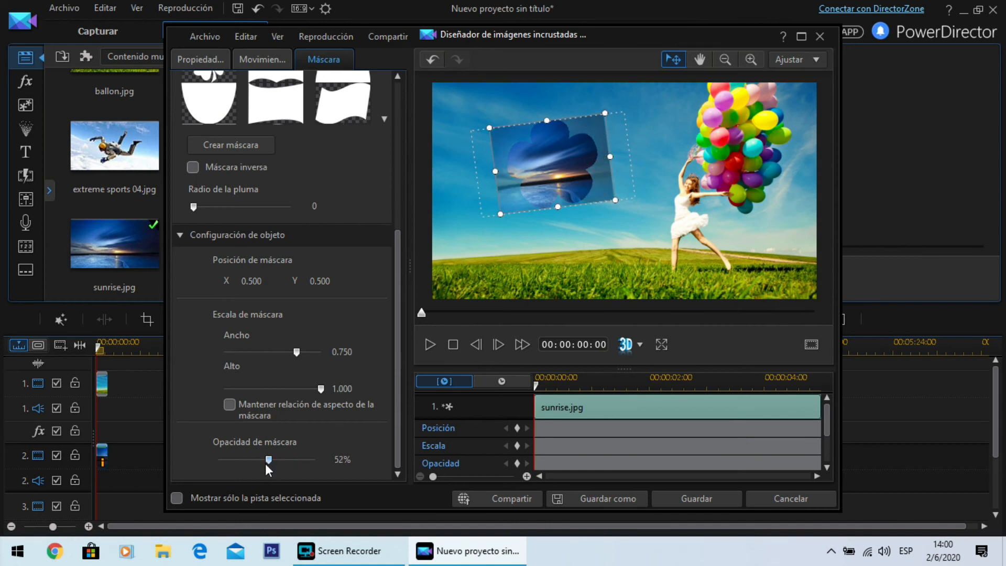
left_click_drag(269, 461, 222, 459)
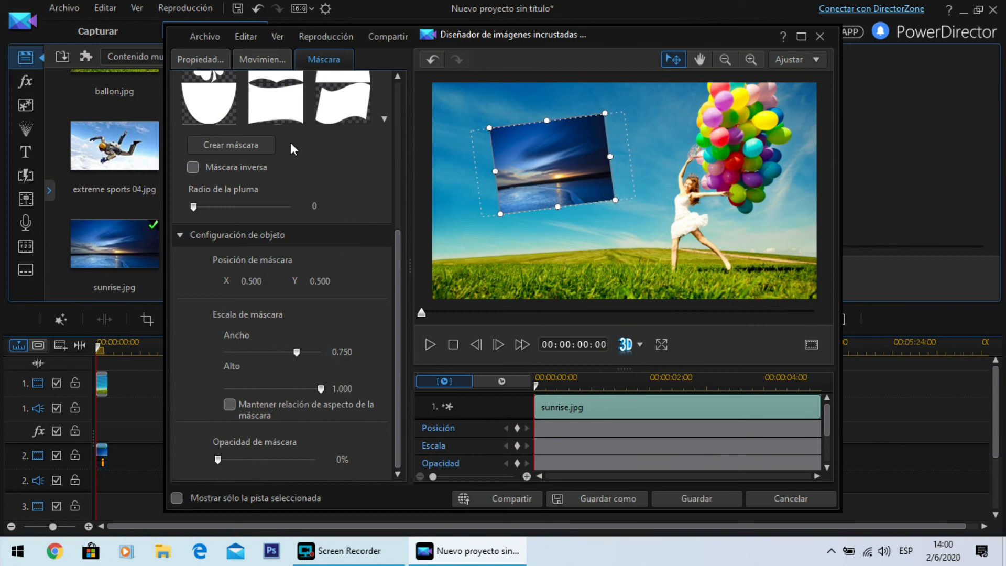
left_click_drag(217, 460, 315, 461)
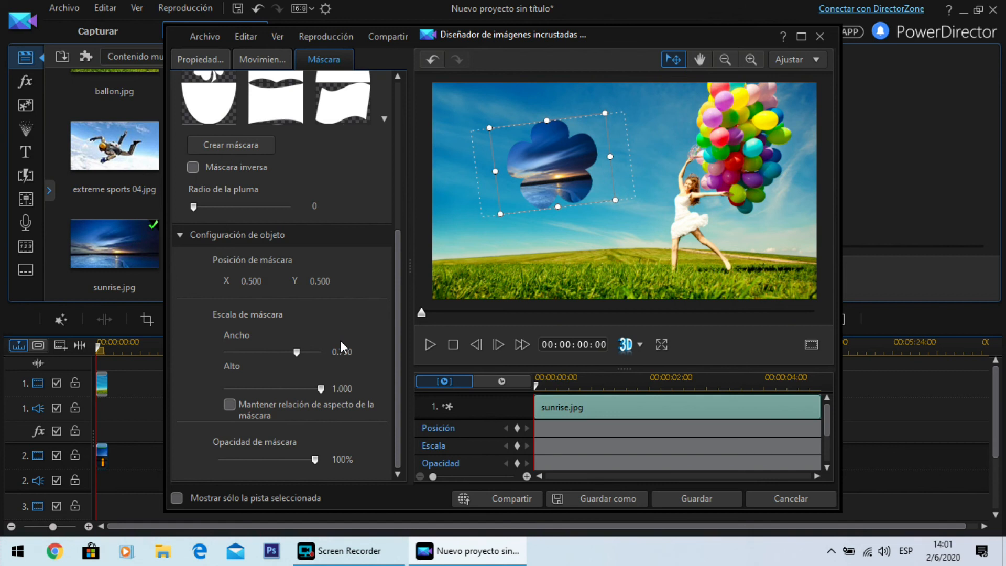
Try the flower mask's feather radius at 10 and 3, and return it to 0.
scroll(325, 305, "up", 2)
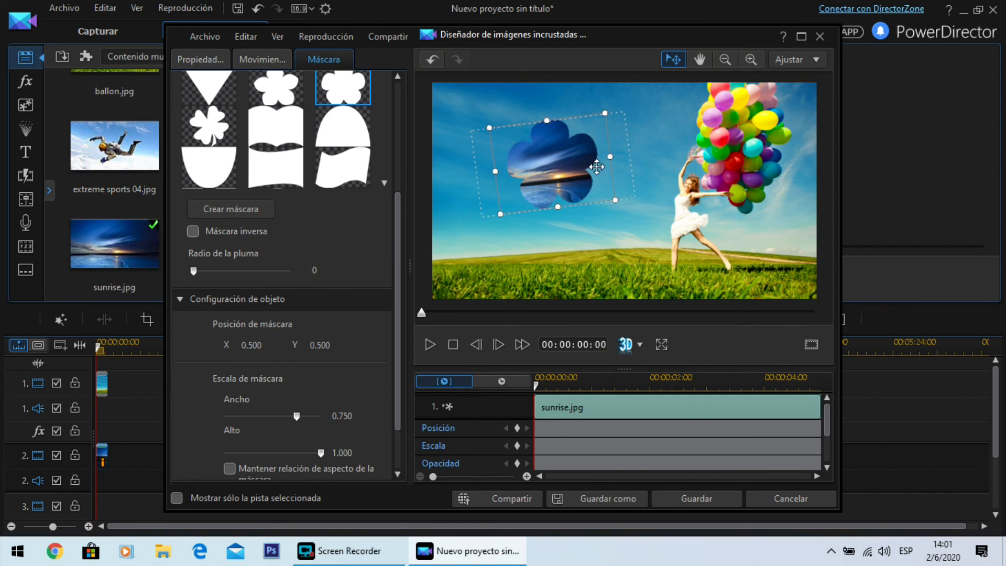
left_click_drag(193, 272, 289, 275)
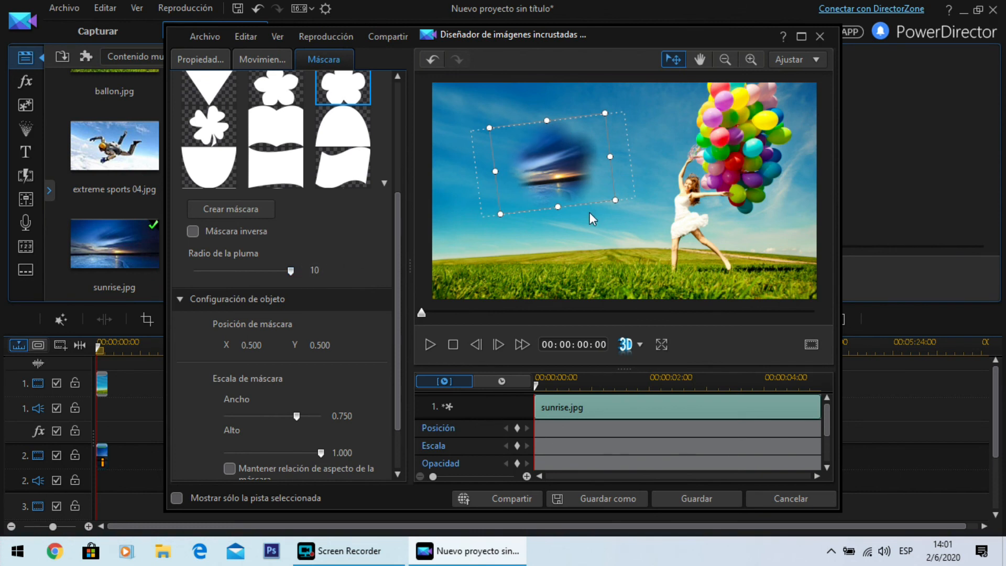
left_click_drag(292, 268, 223, 275)
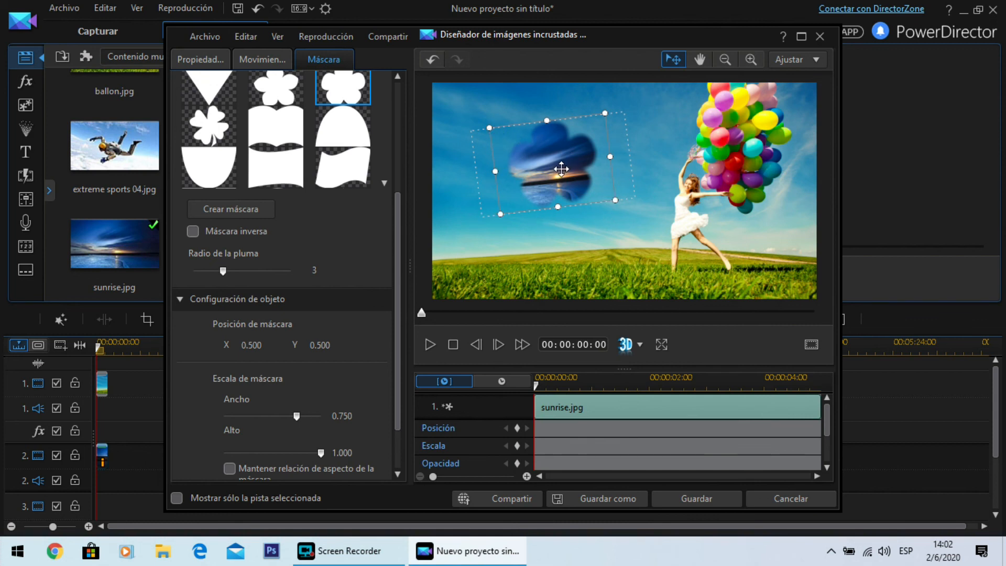
left_click_drag(225, 272, 196, 272)
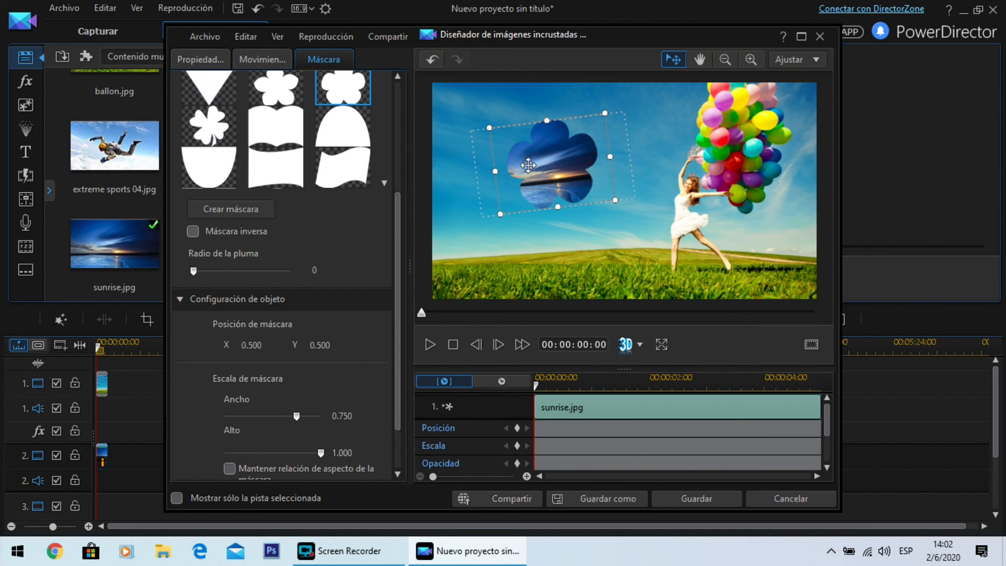
Invert the flower mask, shift it slightly right within the sunrise overlay, and save the overlay design.
left_click(192, 233)
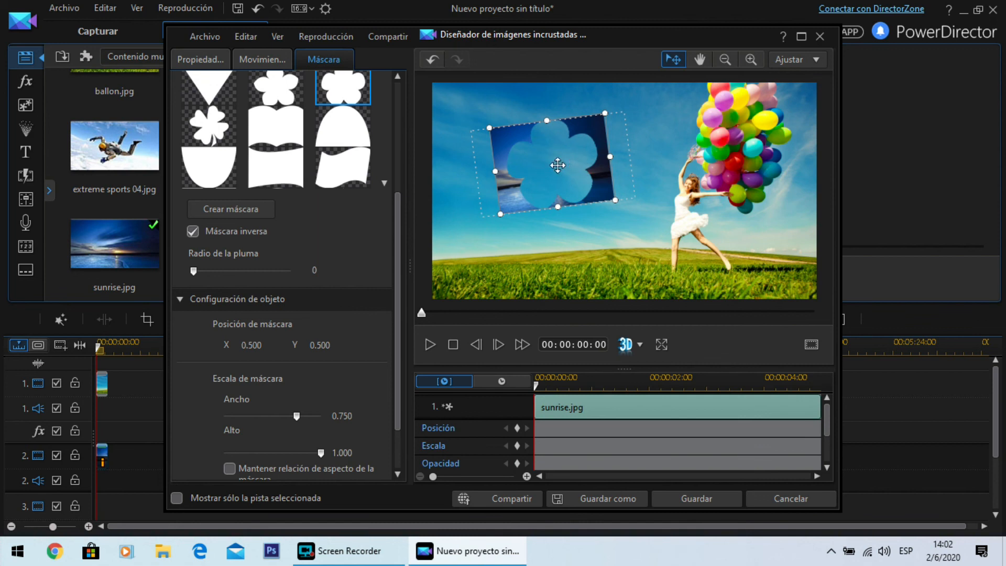
left_click_drag(583, 171, 598, 171)
left_click(691, 499)
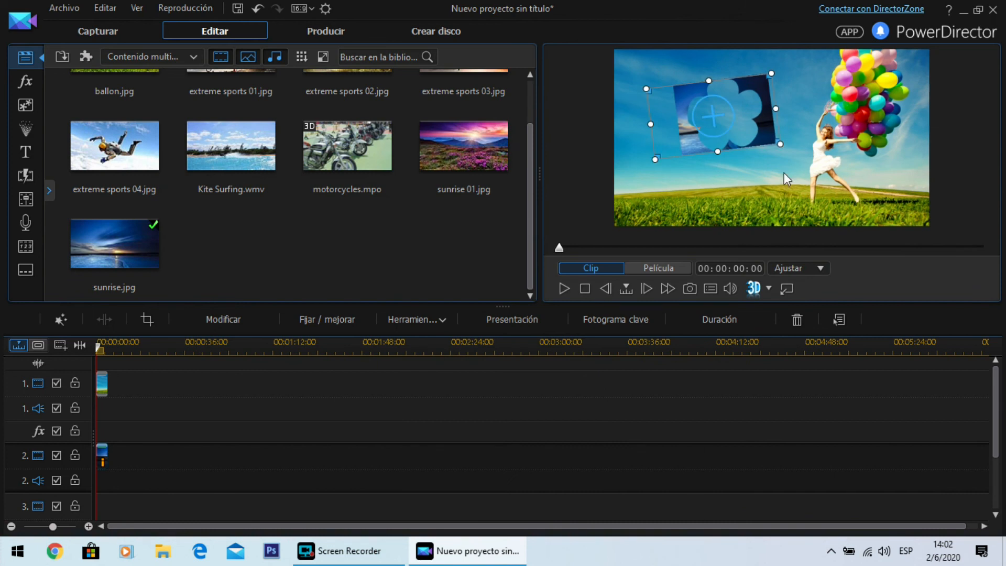
Move the masked sunrise overlay in the preview so its flower-shaped opening frames the woman with the balloons.
left_click_drag(767, 120, 815, 124)
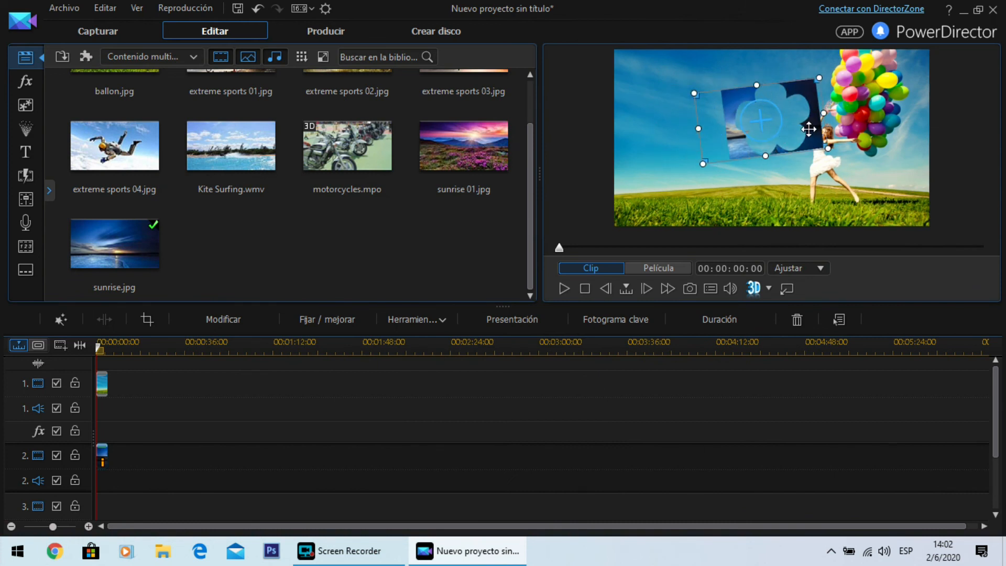
left_click_drag(809, 129, 858, 156)
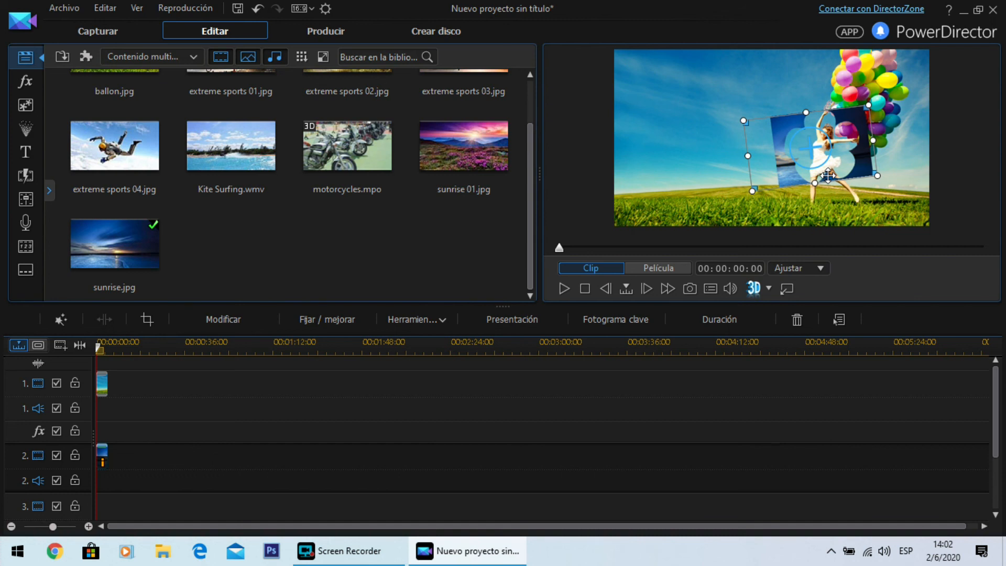
Delete the sunrise overlay and place sunrise 01.jpg at the start of video track 2 in its place.
key("Delete")
left_click(463, 146)
left_click_drag(463, 145, 93, 460)
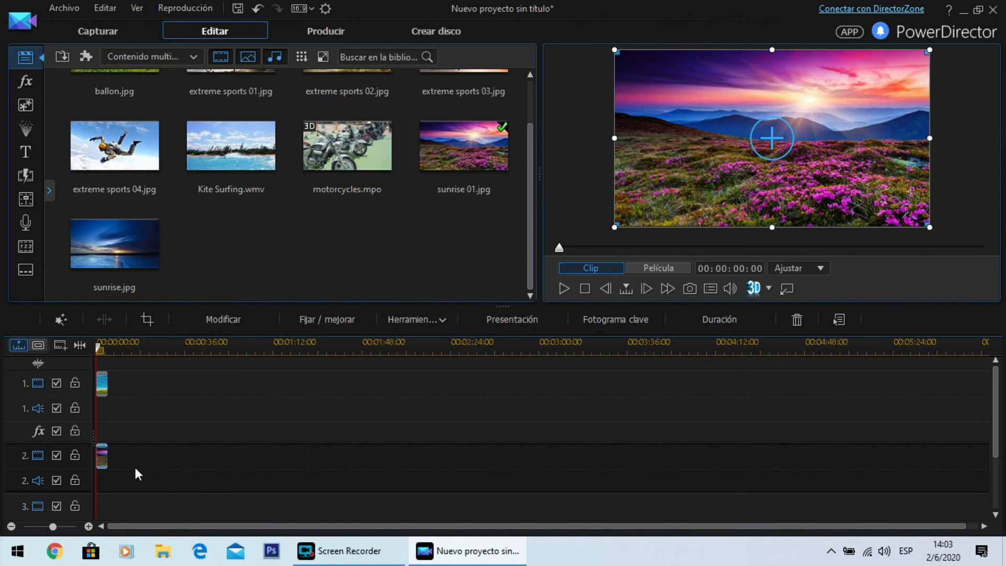
Open the sunrise 01.jpg clip in the picture-in-picture designer and apply the plain cloud mask, inverted.
double_click(102, 458)
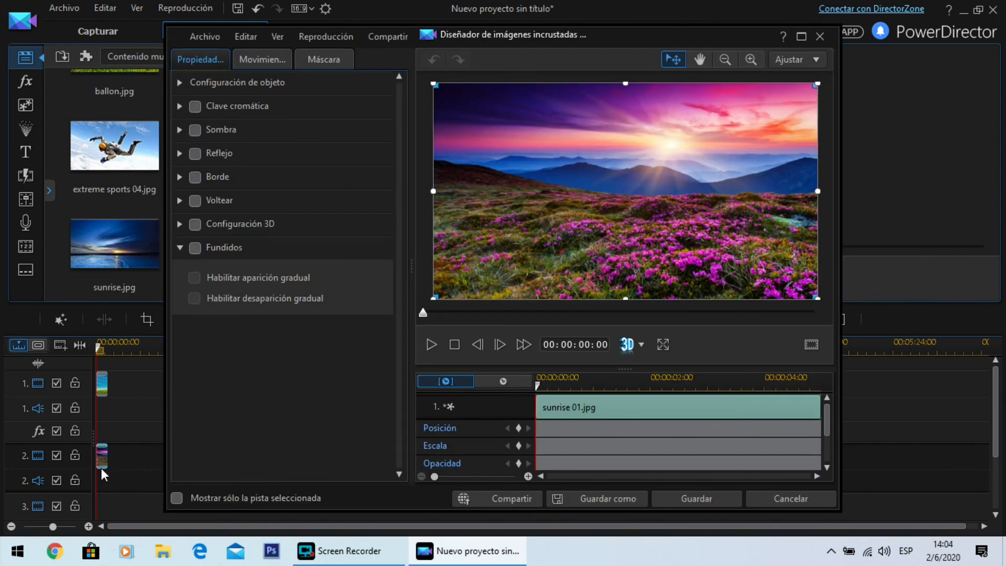
left_click(320, 59)
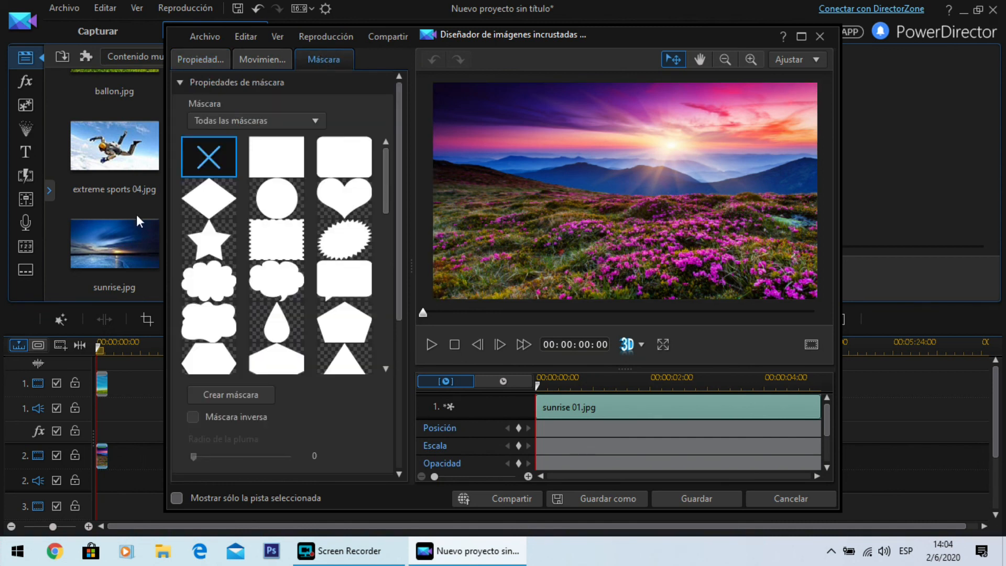
left_click(204, 284)
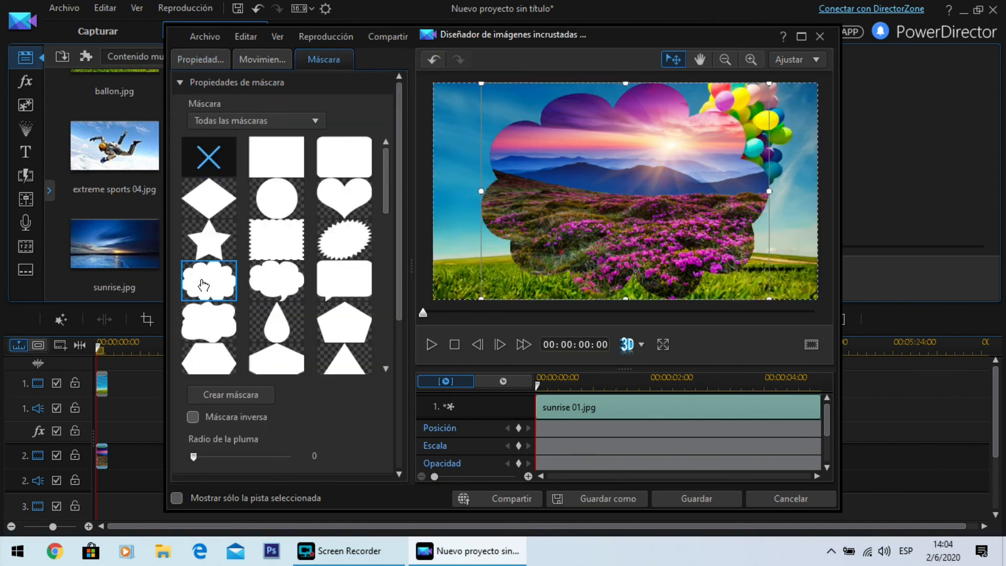
left_click(192, 418)
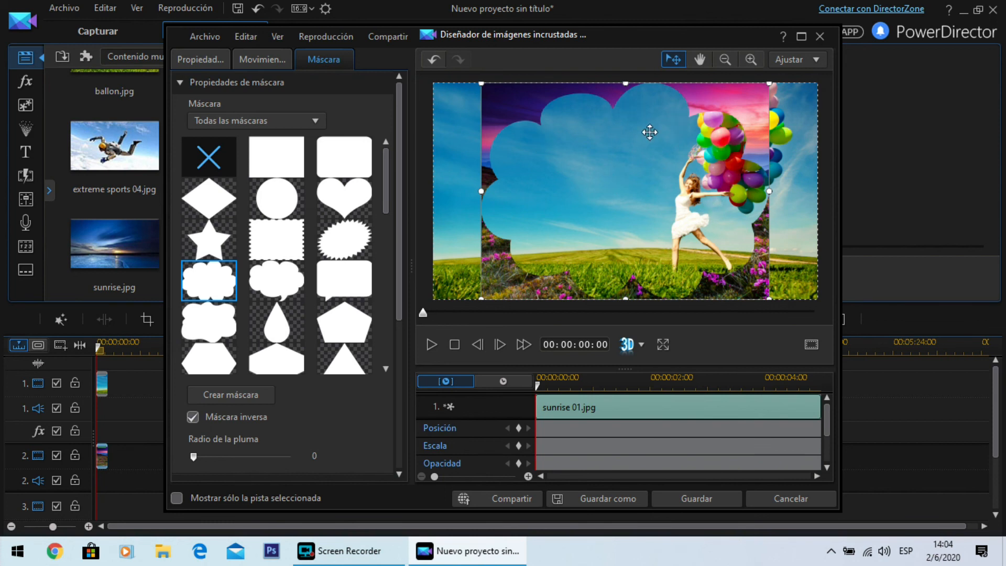
Unlock the cloud mask's aspect ratio and stretch both sides to the frame edges, giving a width scale of 1.000.
scroll(234, 296, "down", 3)
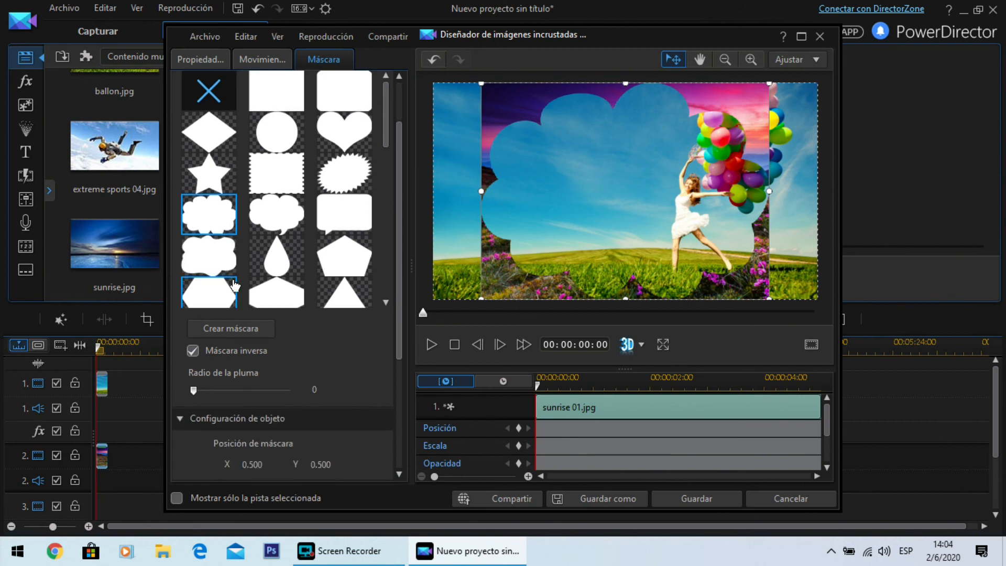
scroll(233, 293, "down", 3)
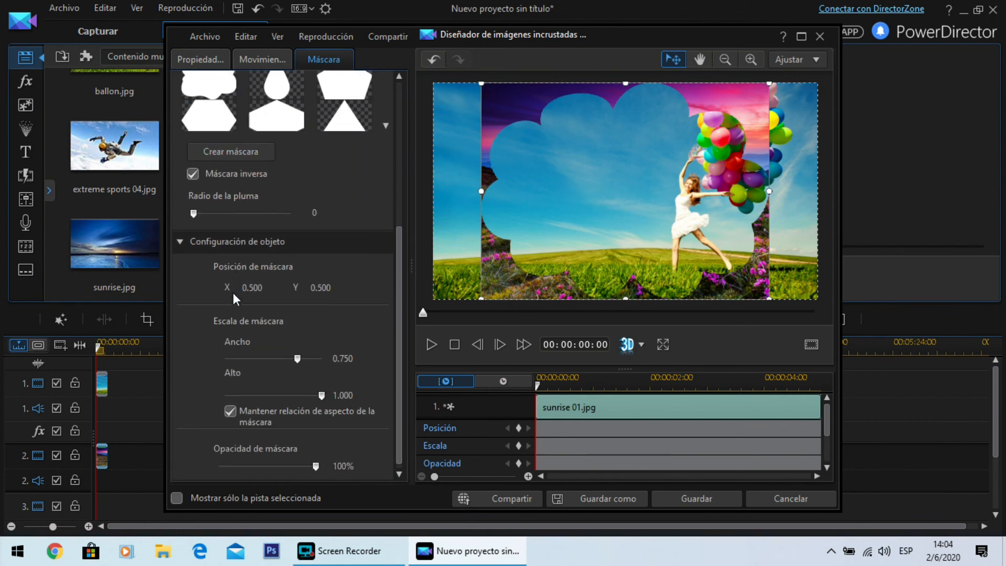
left_click(230, 405)
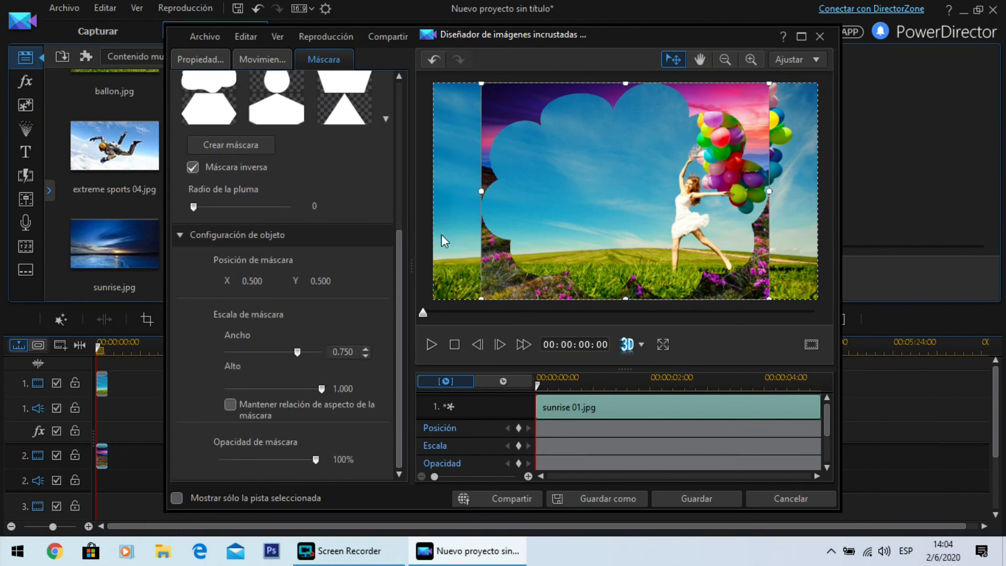
left_click_drag(482, 191, 434, 191)
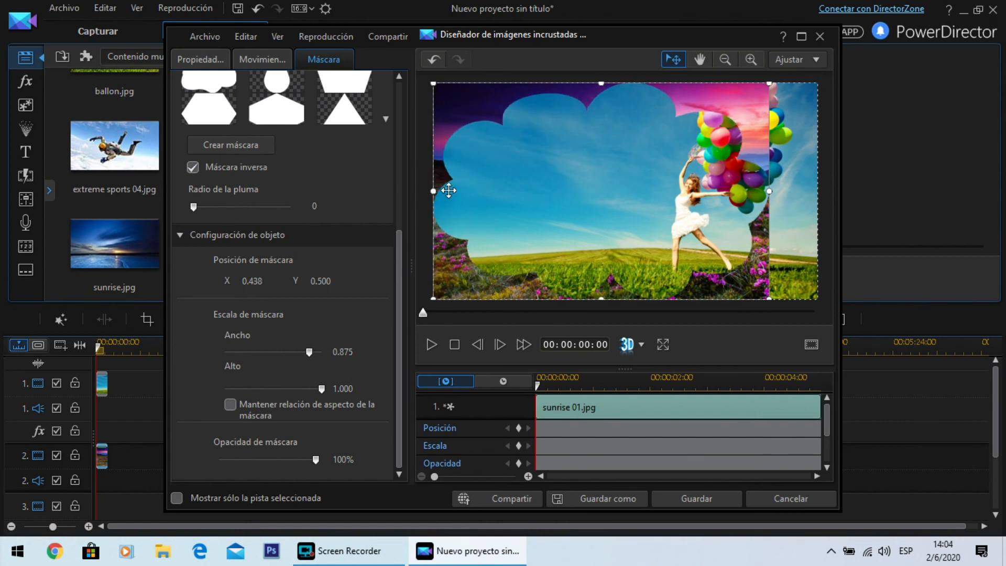
left_click_drag(769, 191, 814, 189)
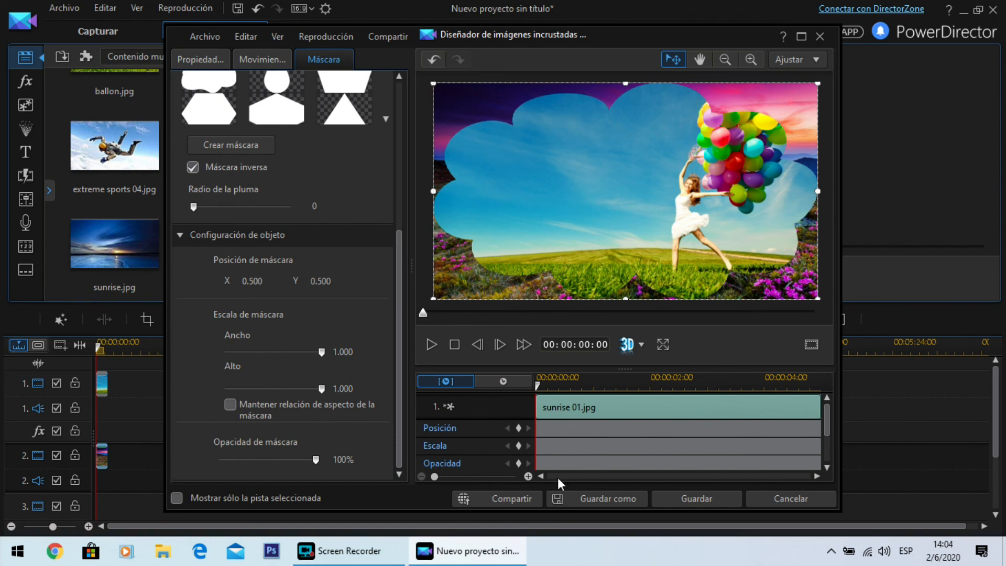
Enable the border on the masked sunrise 01.jpg overlay and save the design.
left_click(209, 60)
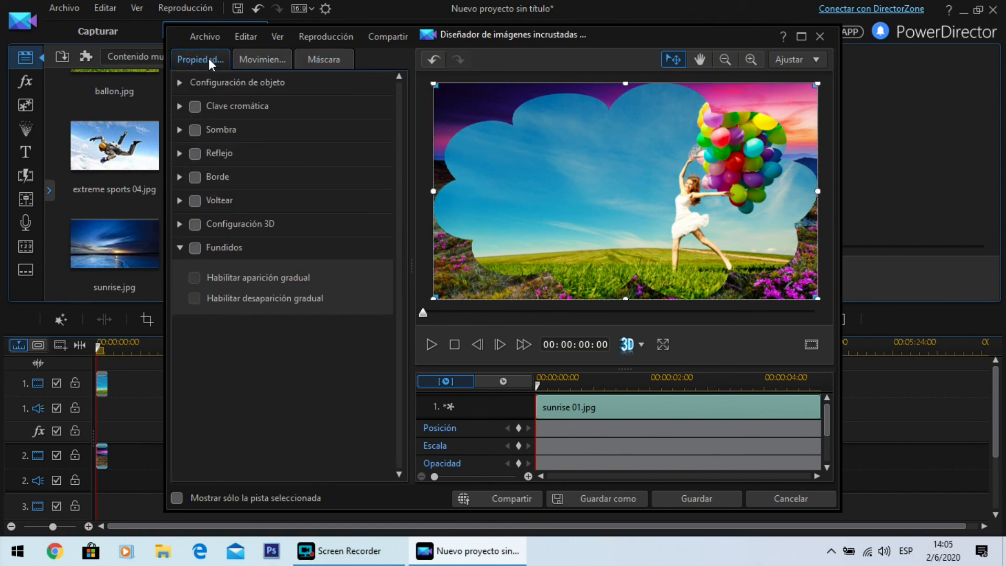
left_click(195, 177)
left_click(714, 497)
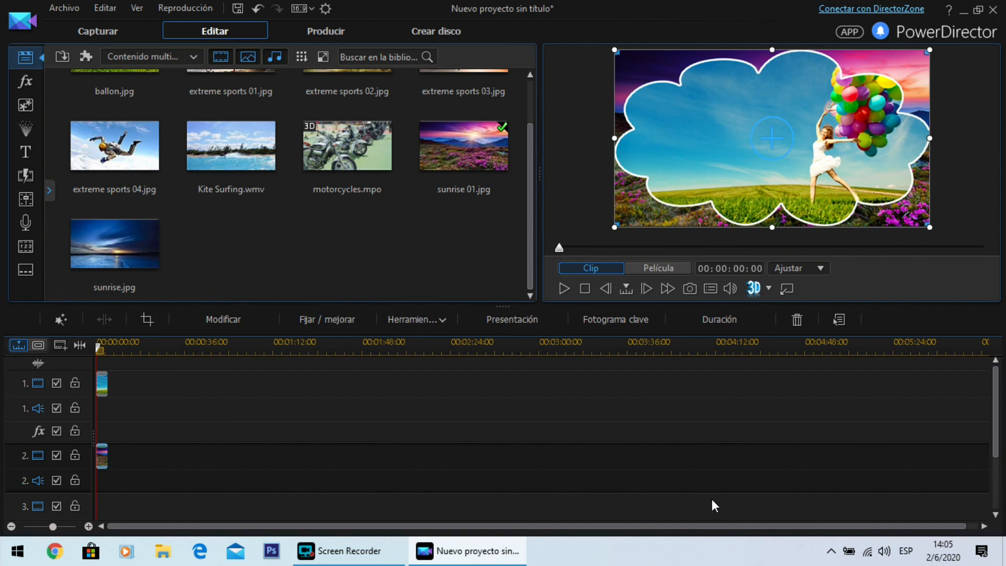